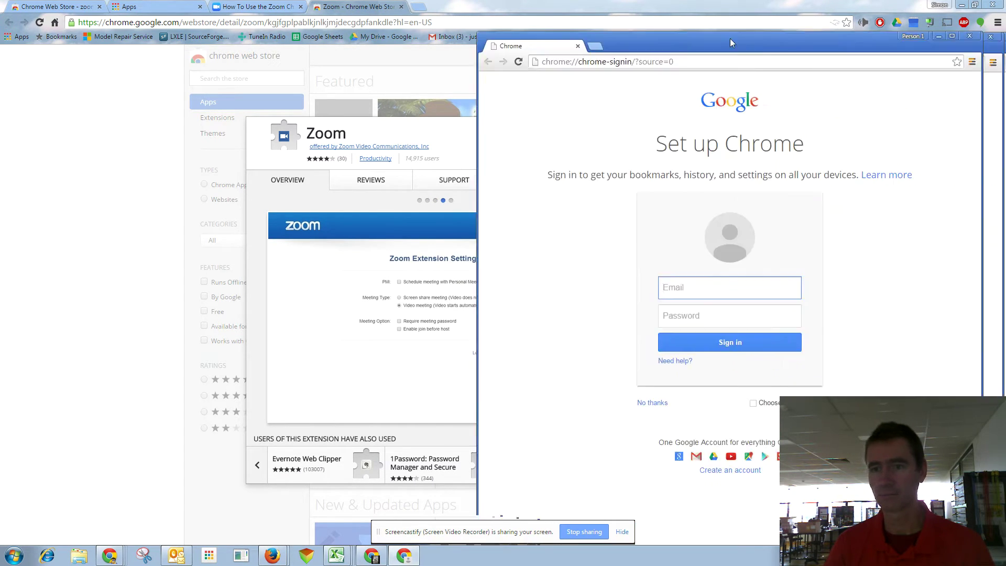
Move the Set up Chrome sign-in window to the left side of the screen.
left_click_drag(850, 44, 530, 21)
Maximize and then minimize the sign-in window, and open a new blank tab.
left_click(634, 8)
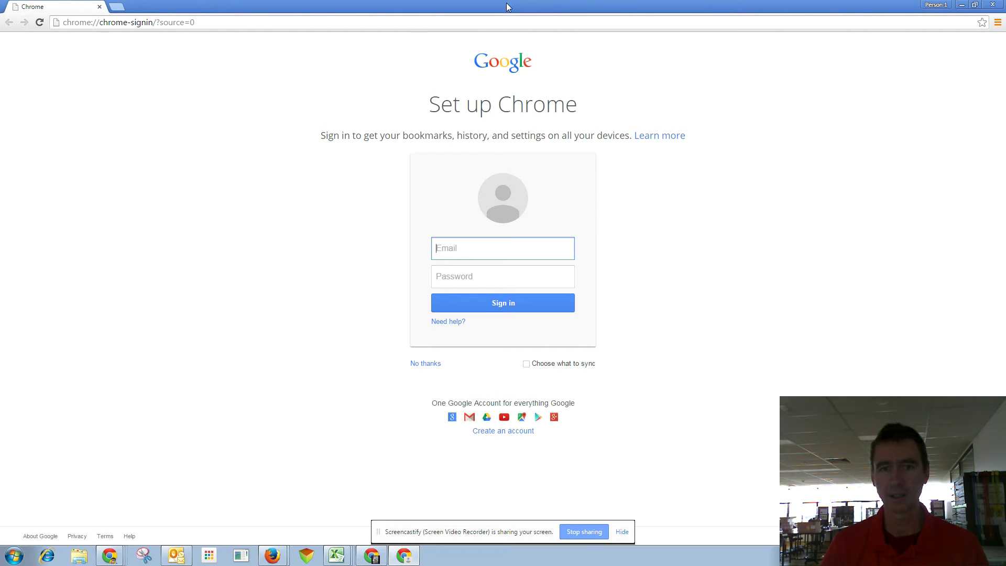
left_click(962, 5)
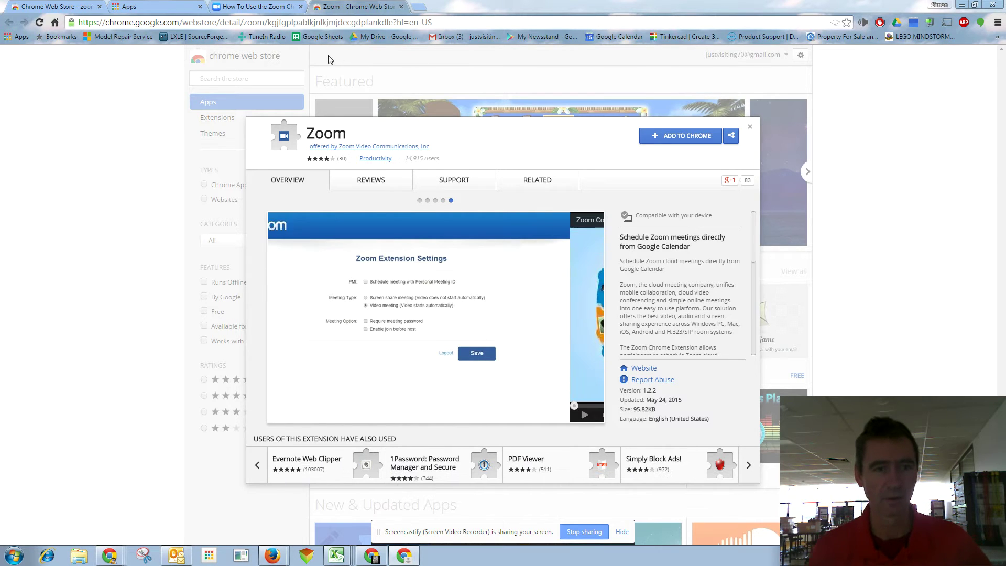
key("ctrl+t")
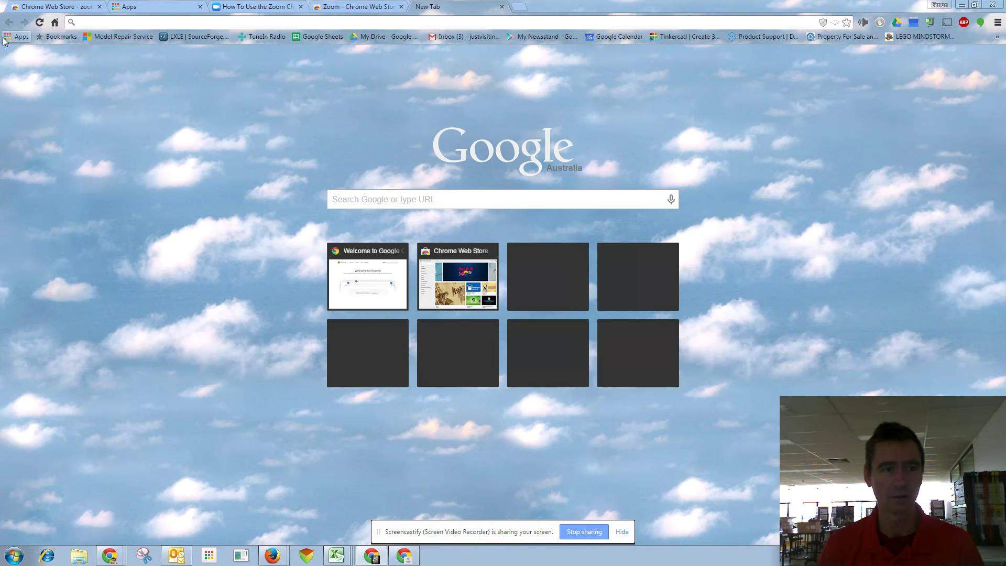
Browse to the Chrome Web Store from the Apps page, then return to the Zoom store tab.
left_click(21, 36)
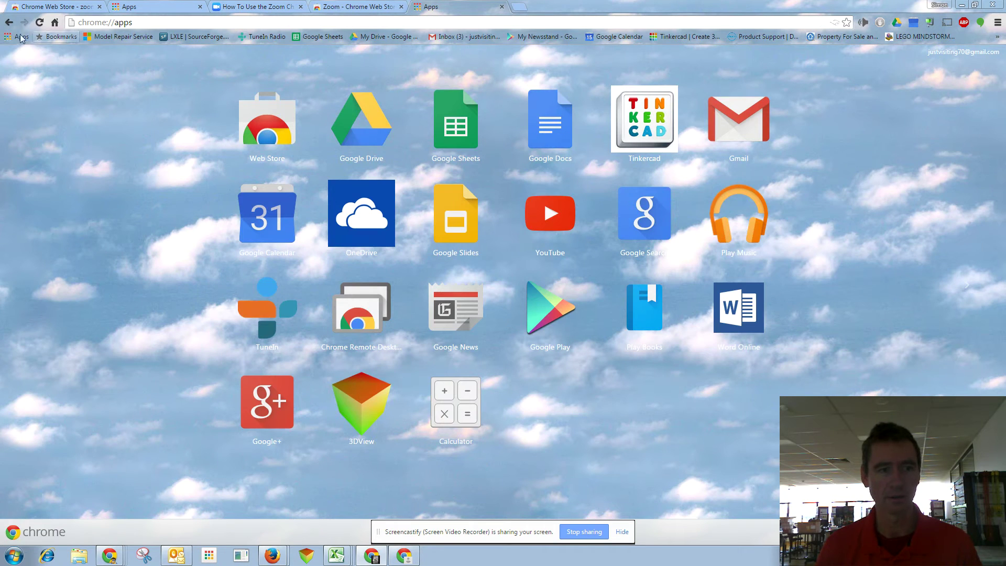
left_click(263, 123)
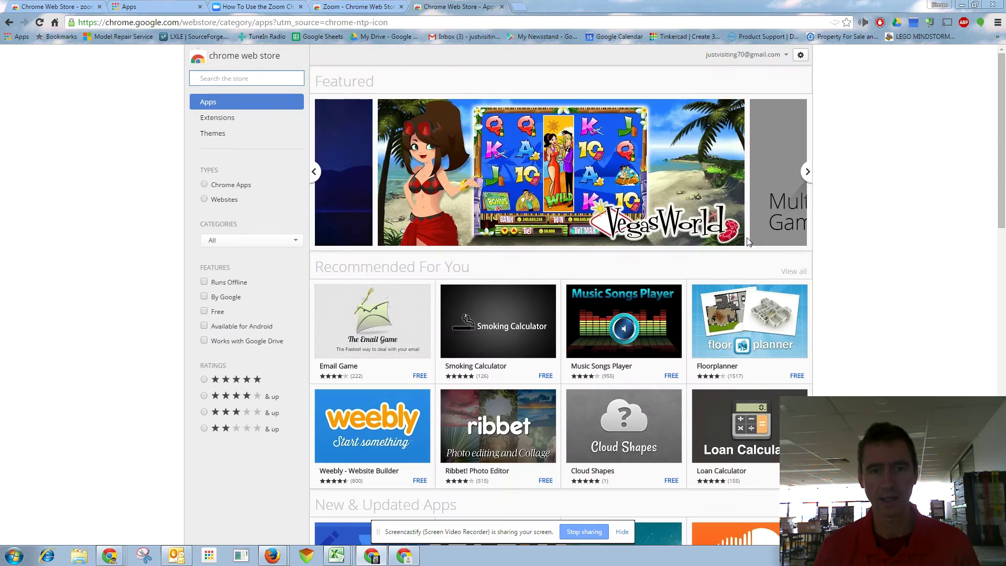
left_click(214, 85)
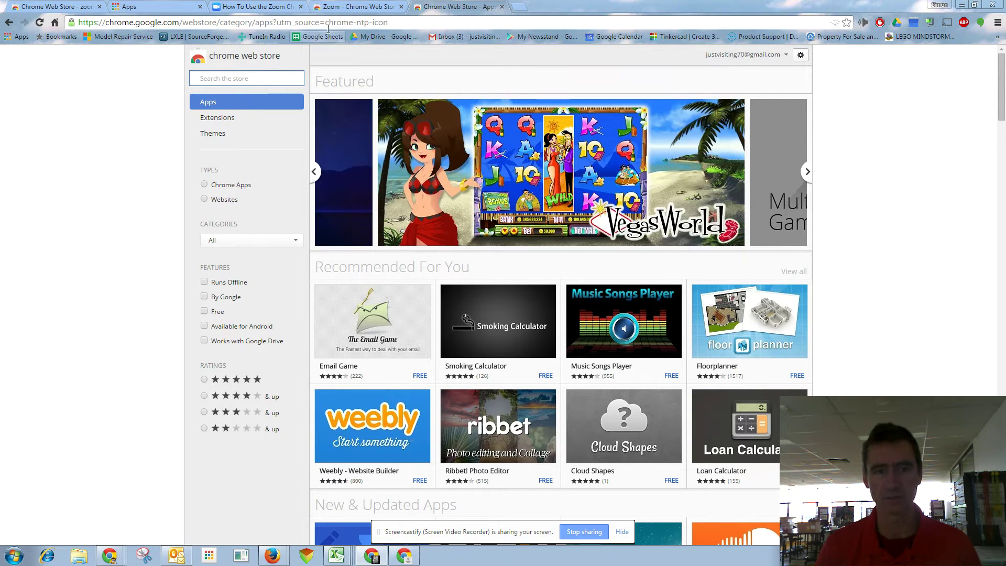
left_click(349, 7)
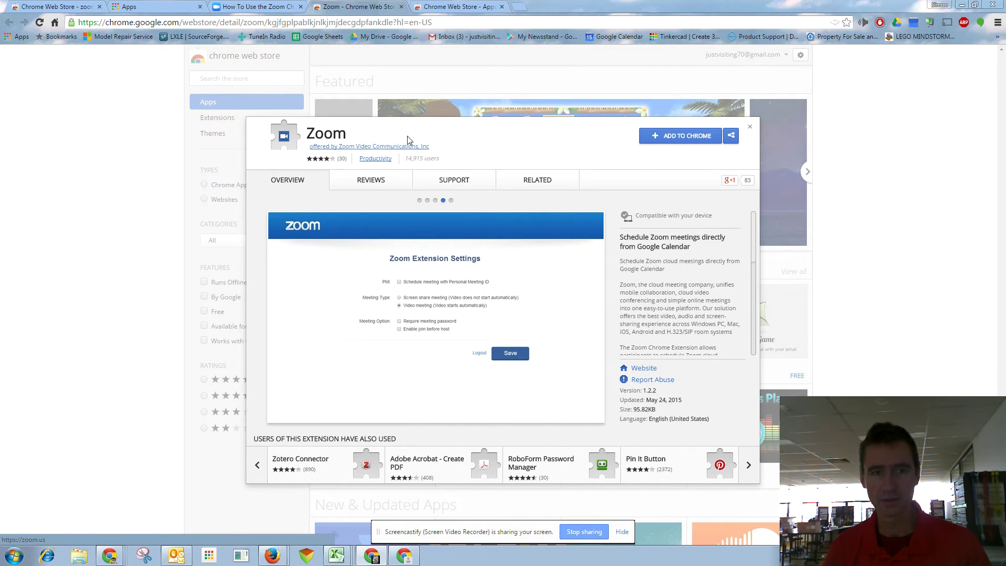
Add the Zoom Scheduler extension to Chrome and log in to it with Google.
left_click(686, 138)
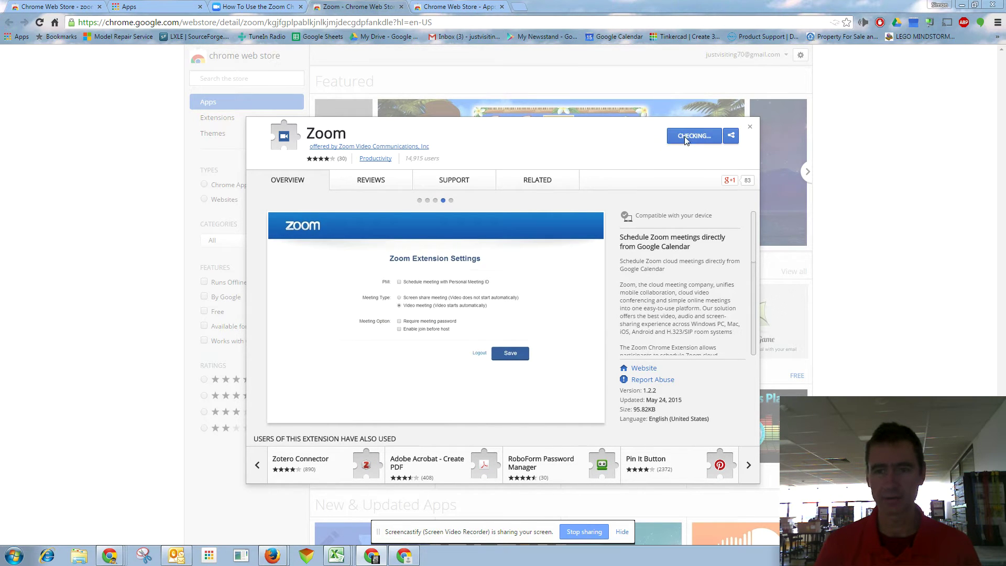
left_click(524, 139)
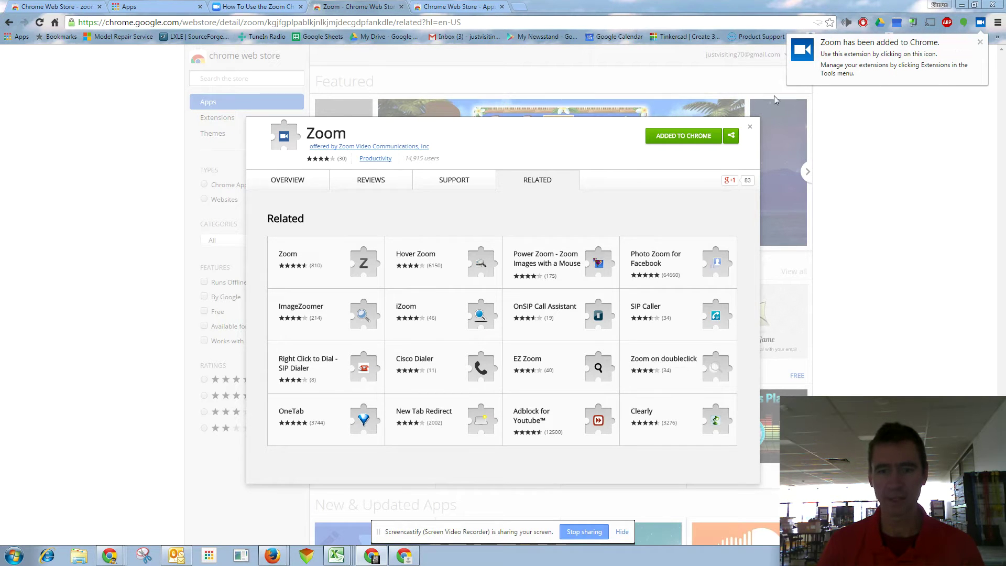
left_click(980, 23)
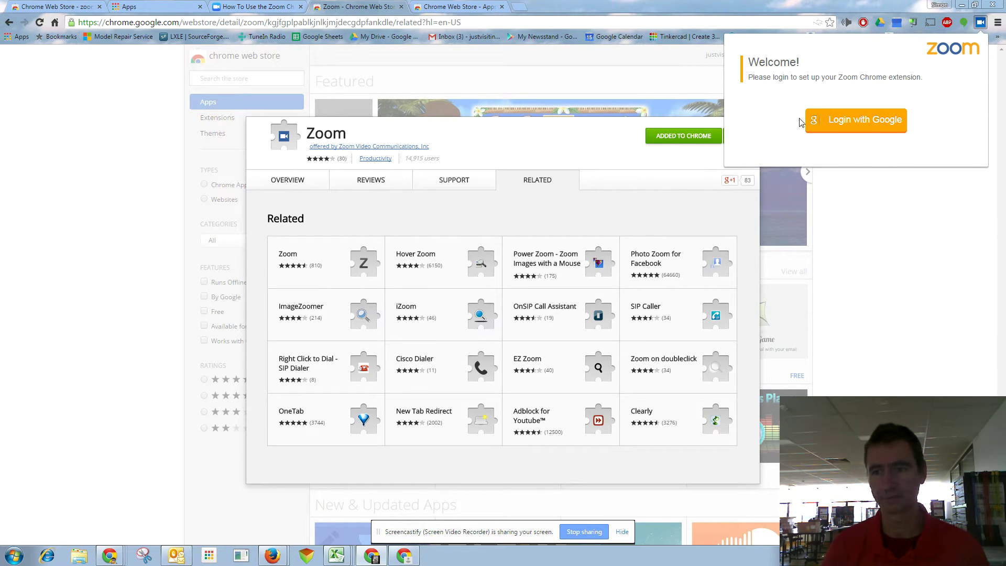
left_click(863, 123)
mouse_move(716, 292)
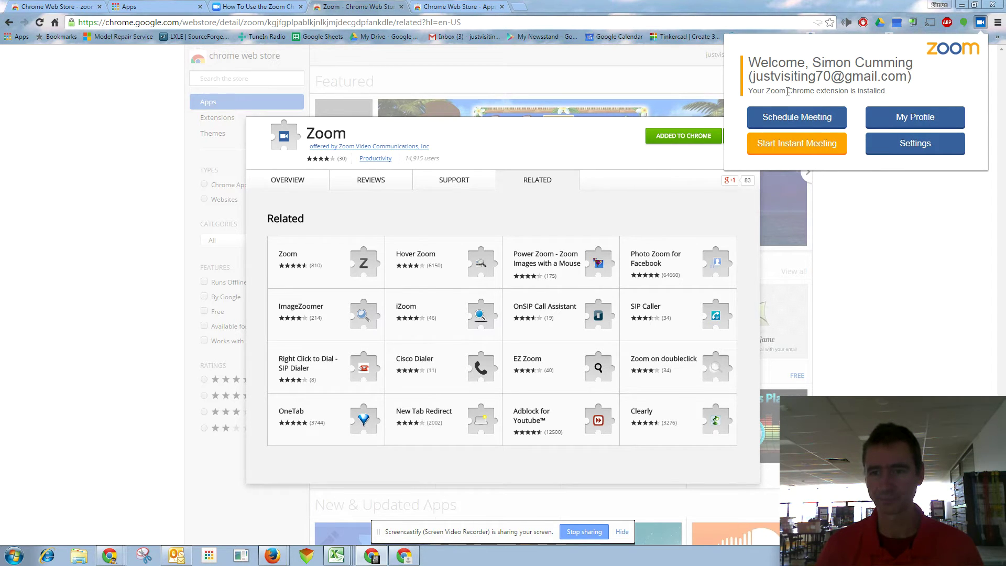
left_click_drag(755, 79, 908, 77)
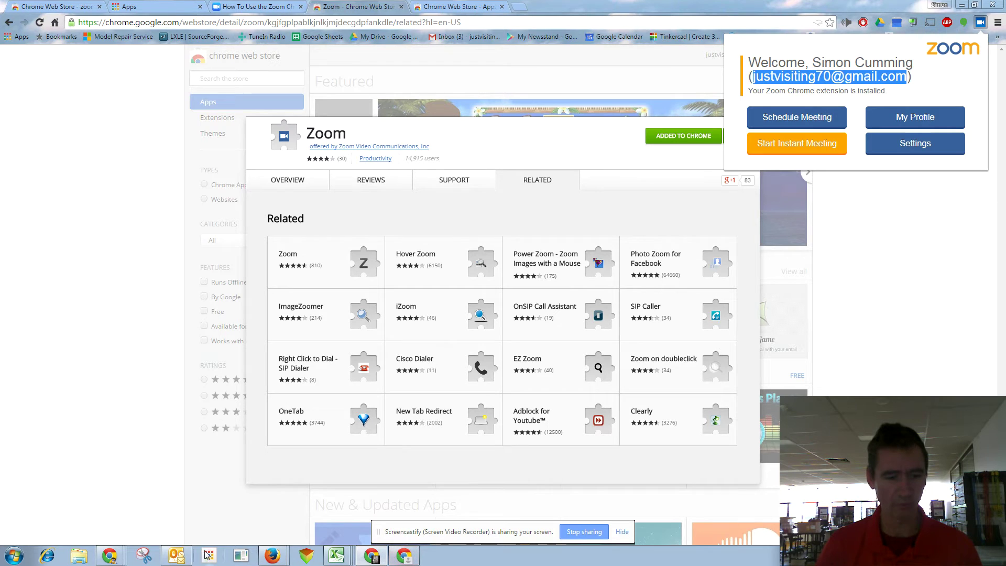
In the Screencastify window, log Zoom in with Google and open the extension settings.
left_click(114, 560)
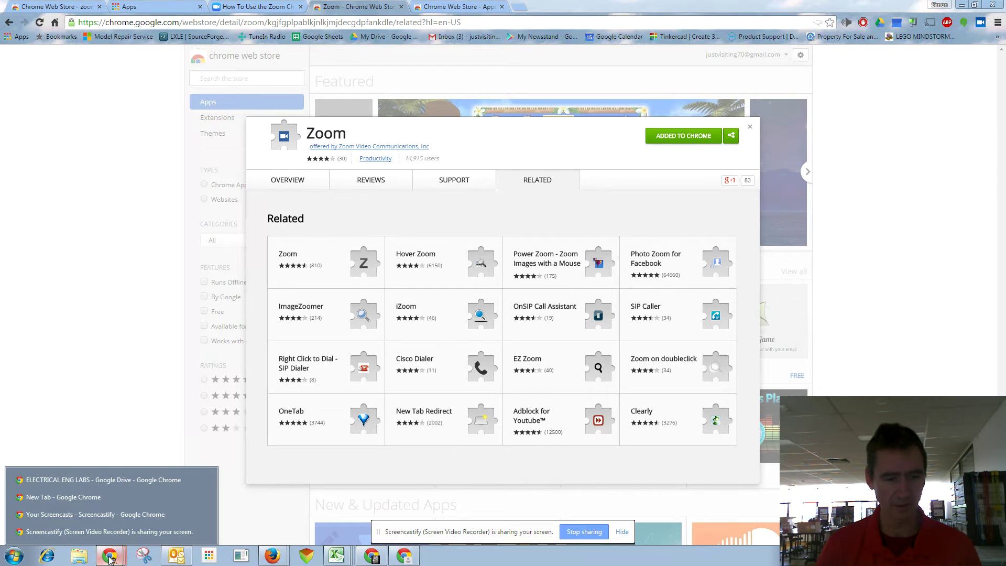
left_click(103, 512)
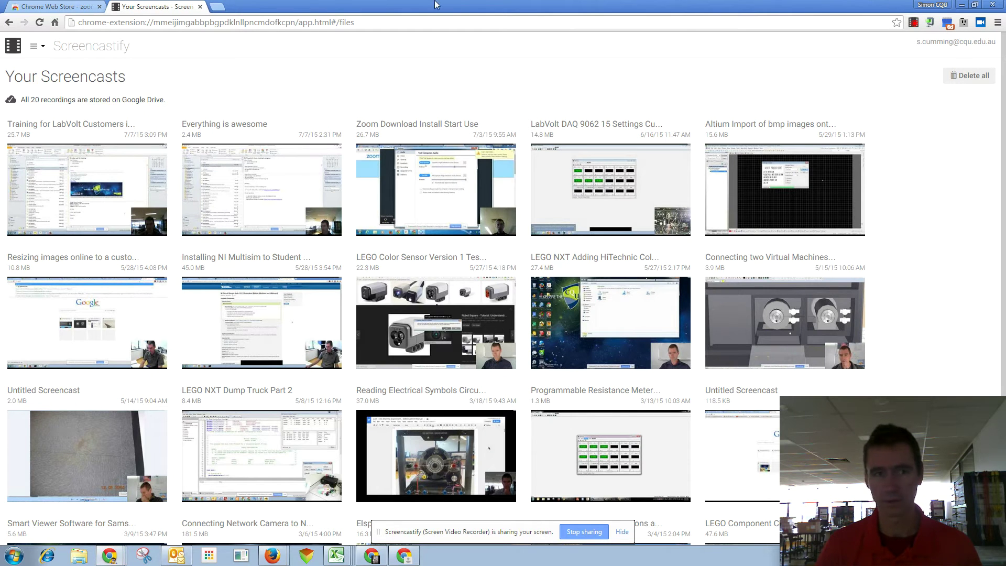
left_click(217, 7)
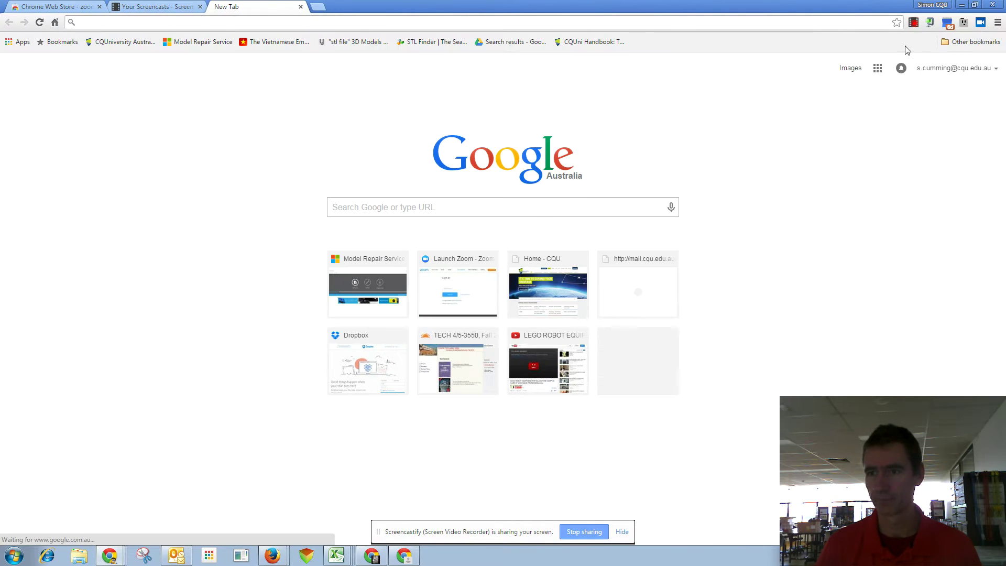
left_click(982, 23)
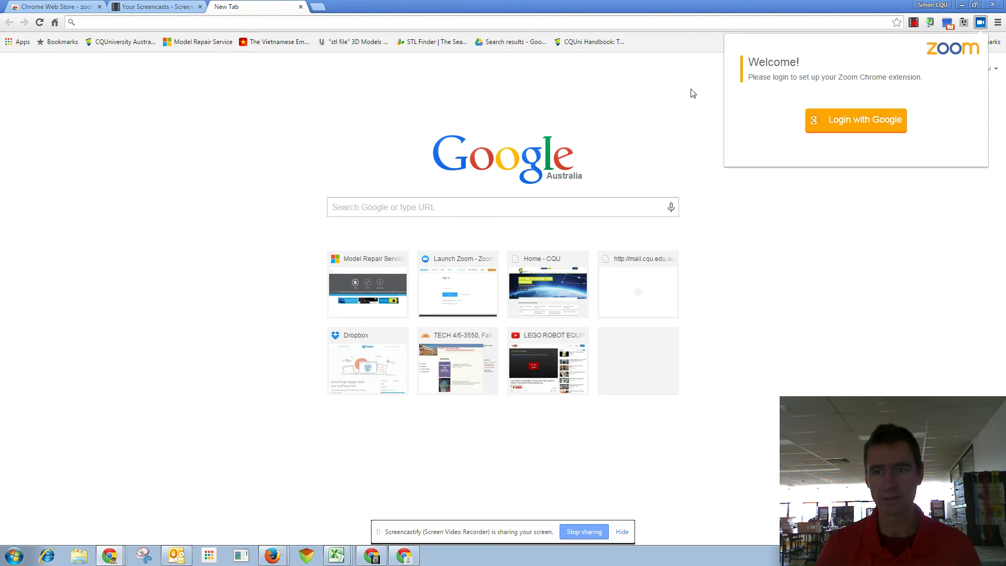
left_click(839, 125)
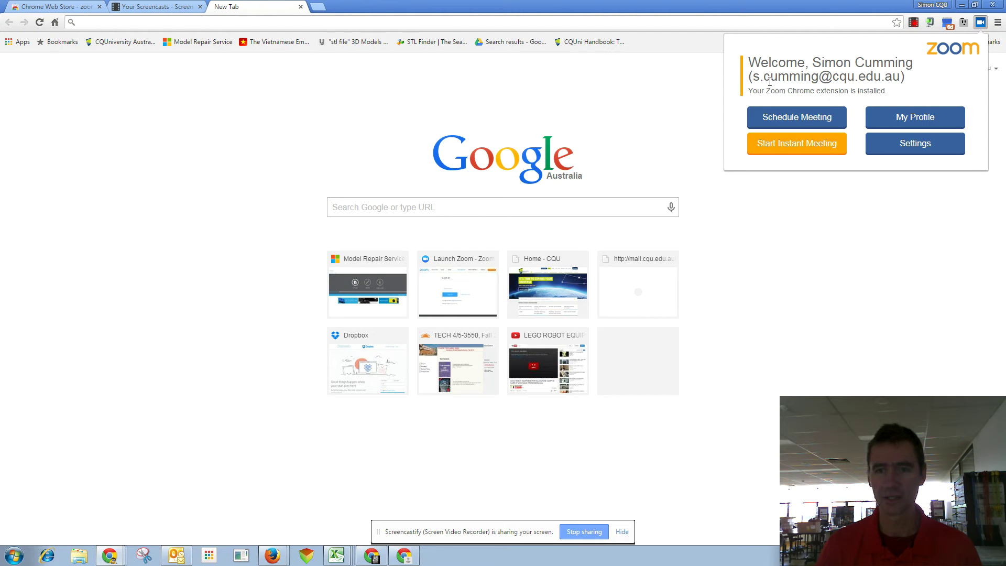
left_click_drag(755, 78, 900, 75)
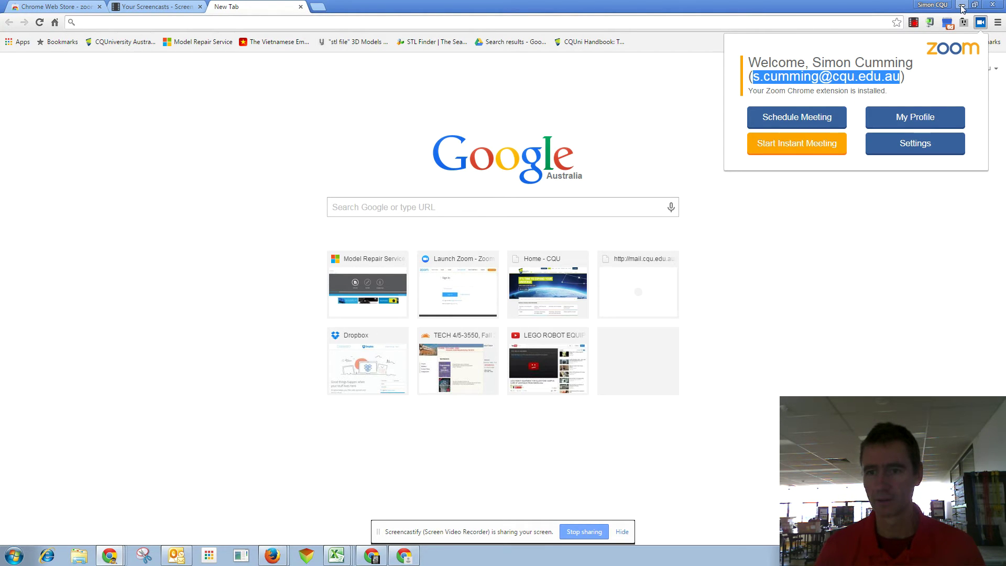
left_click(938, 91)
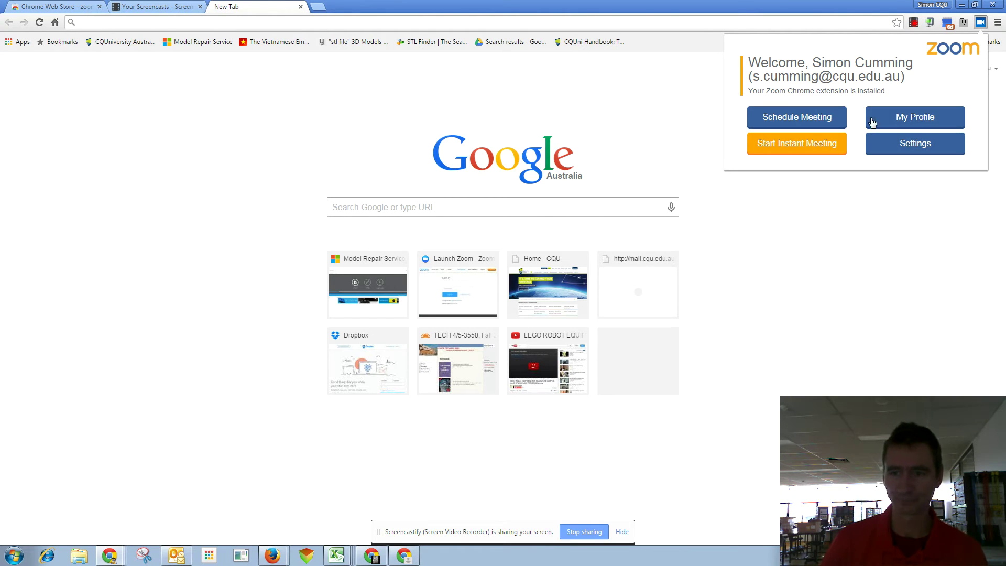
left_click(908, 147)
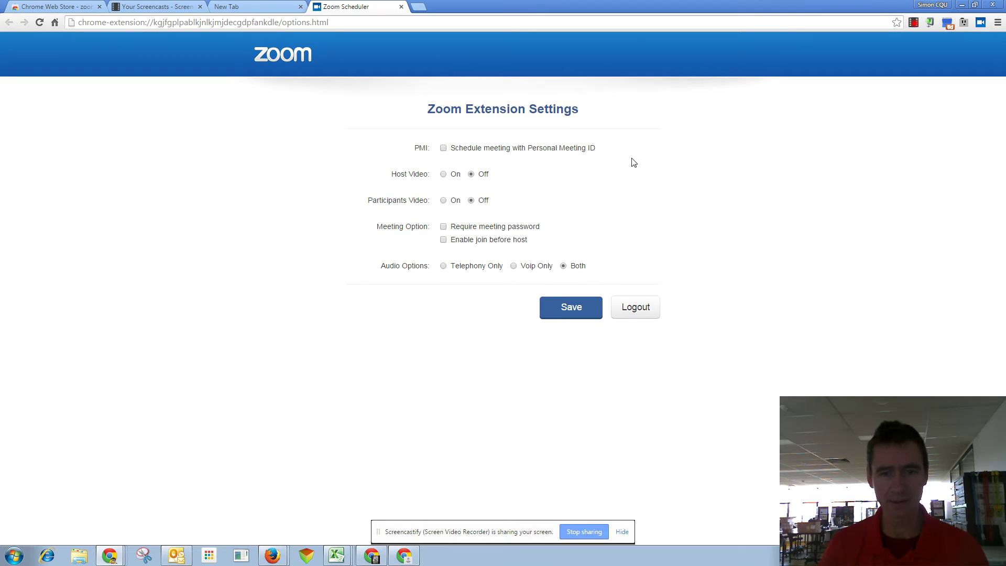
Save the Zoom settings and schedule a new Zoom meeting in Google Calendar.
left_click(597, 310)
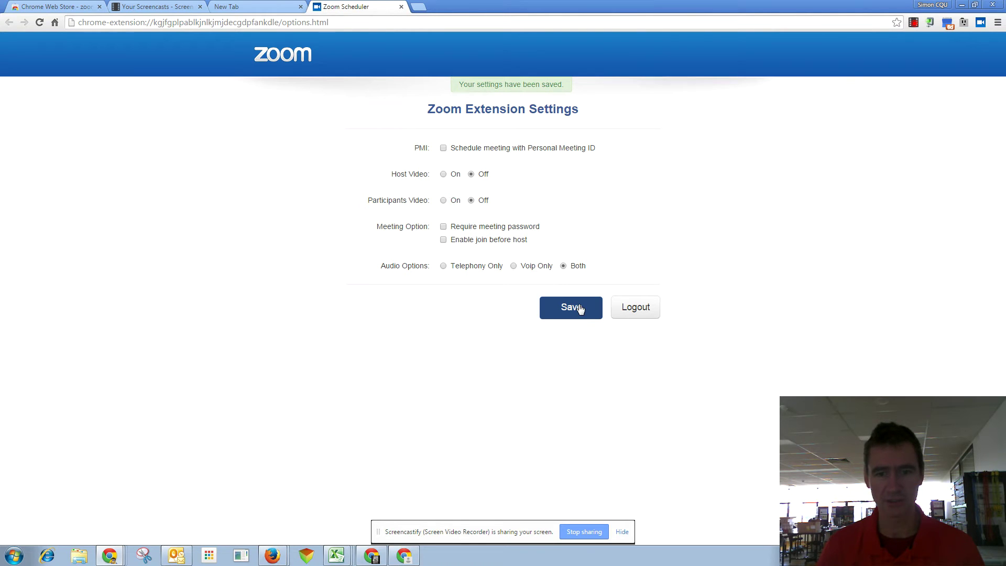
left_click(981, 22)
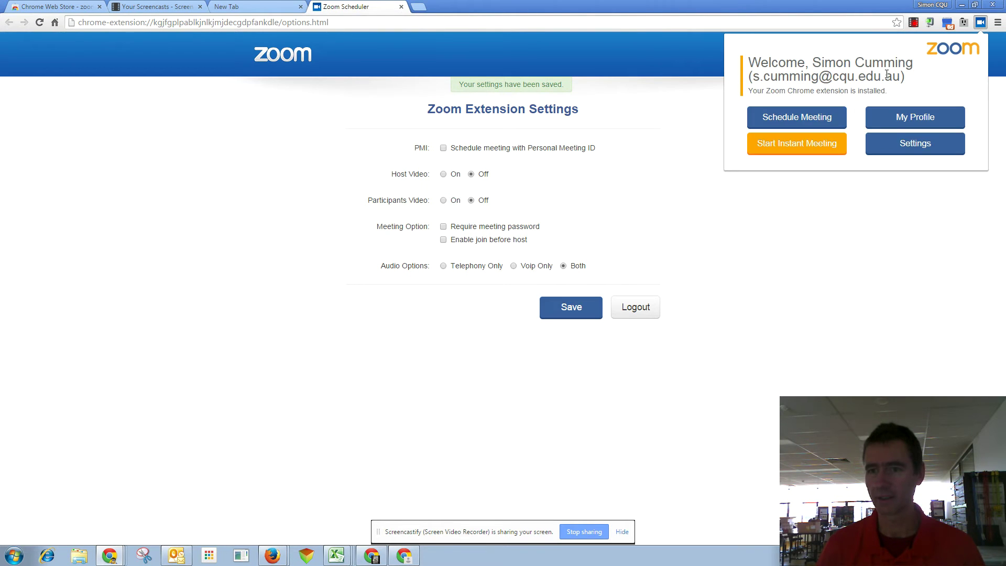
left_click(788, 121)
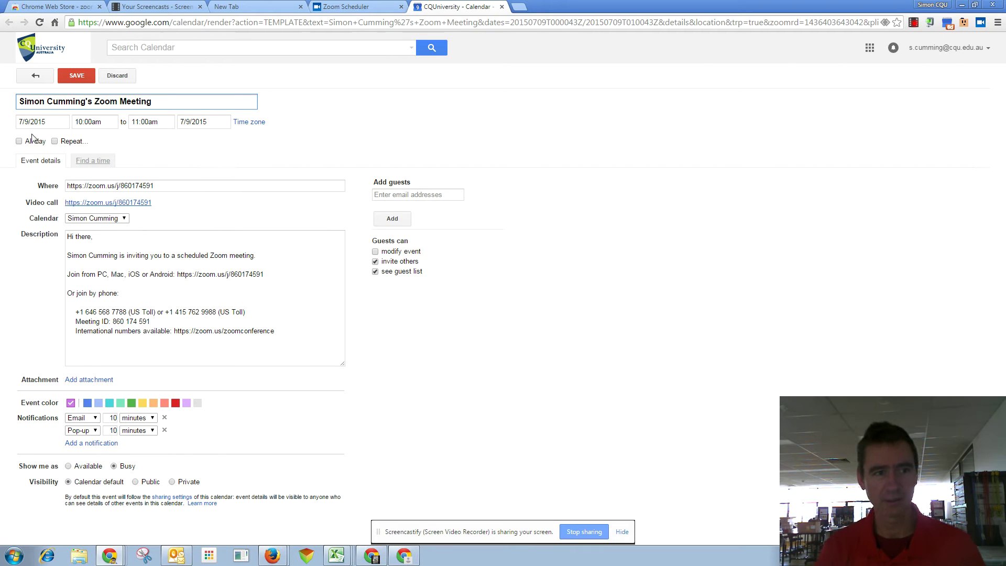
Select the meeting ID in the description and add a colleague as a guest.
left_click(43, 48)
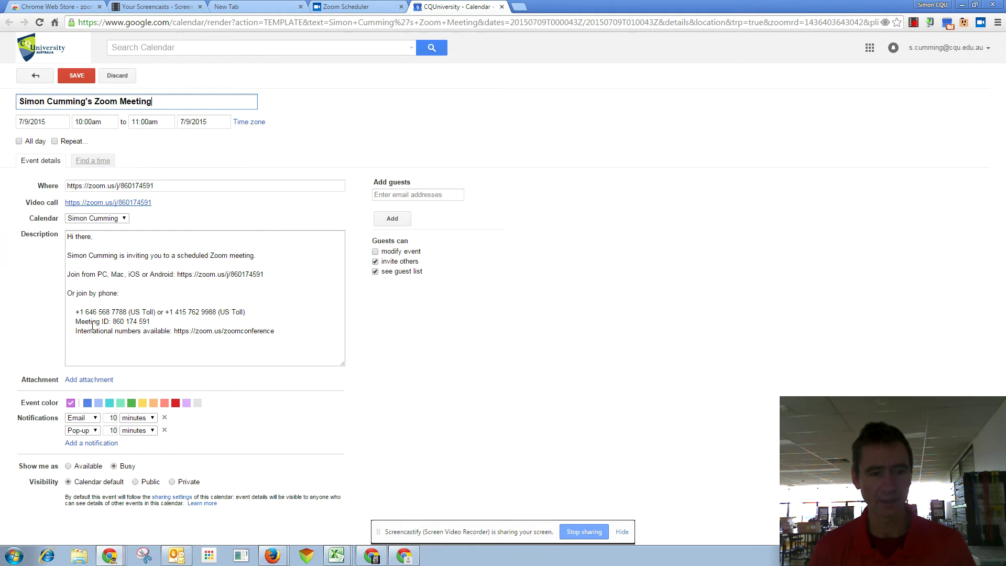
left_click_drag(113, 321, 151, 322)
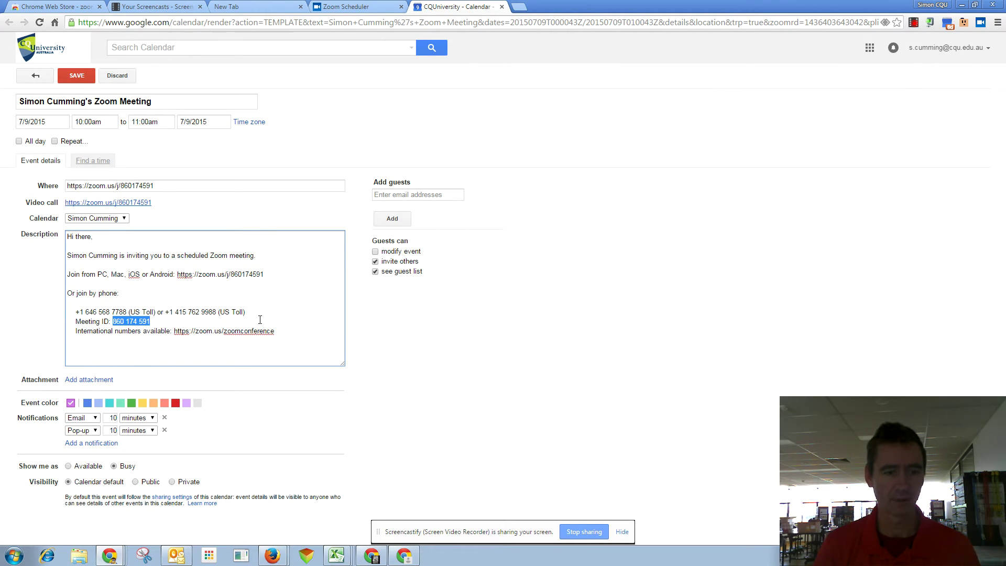
left_click(423, 194)
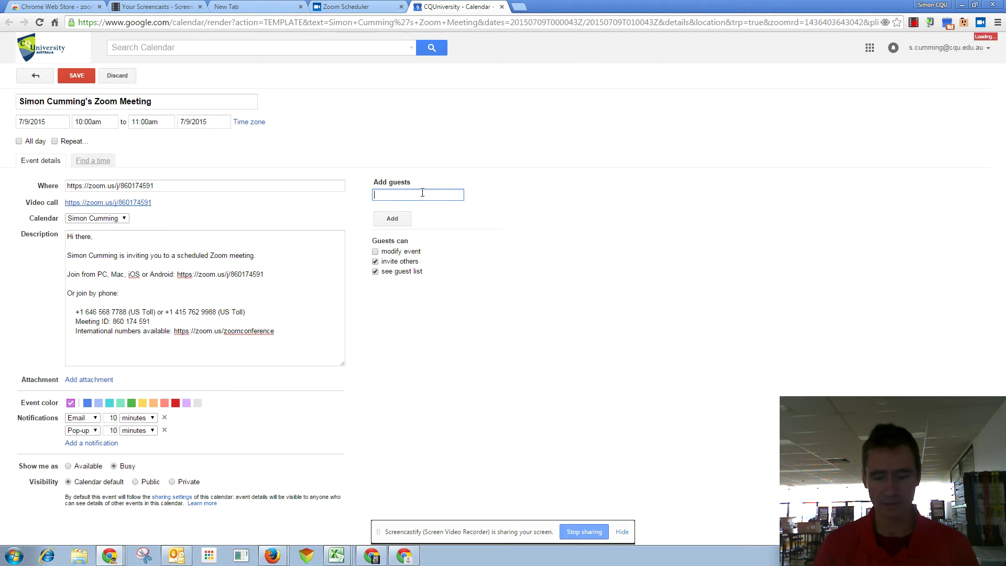
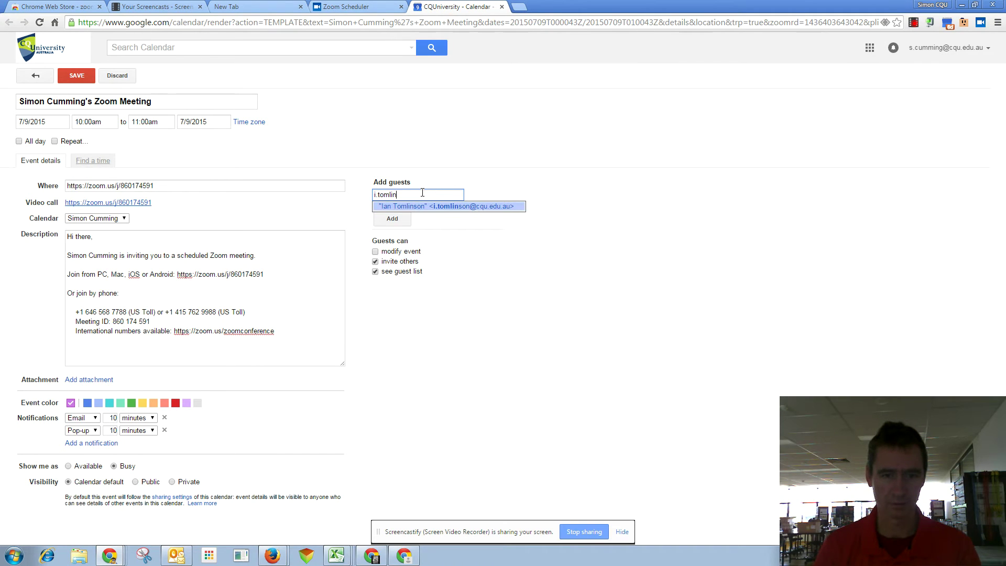
left_click(439, 208)
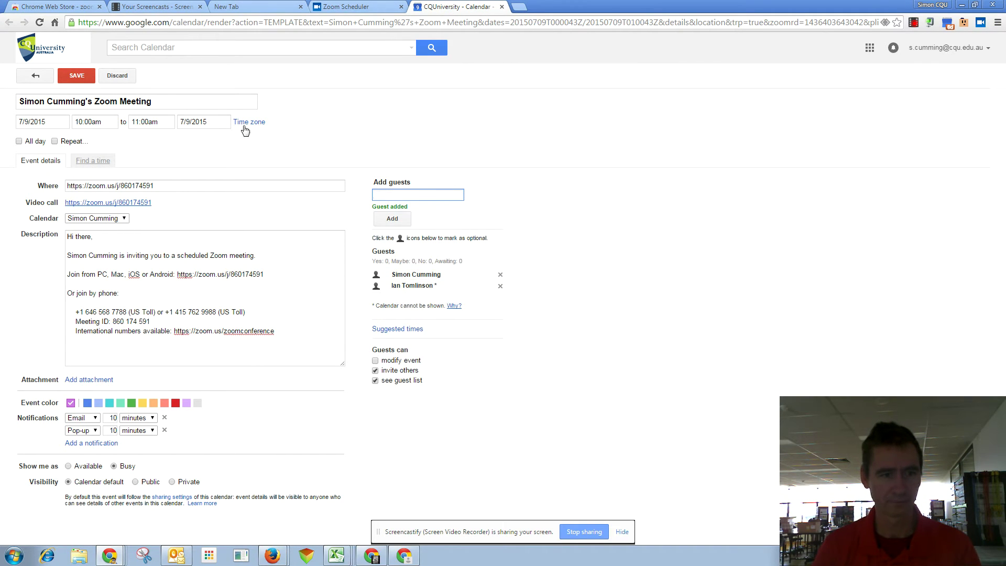
Set the meeting to 2:00–2:30pm, save it, and send invitations to the guests.
left_click(108, 121)
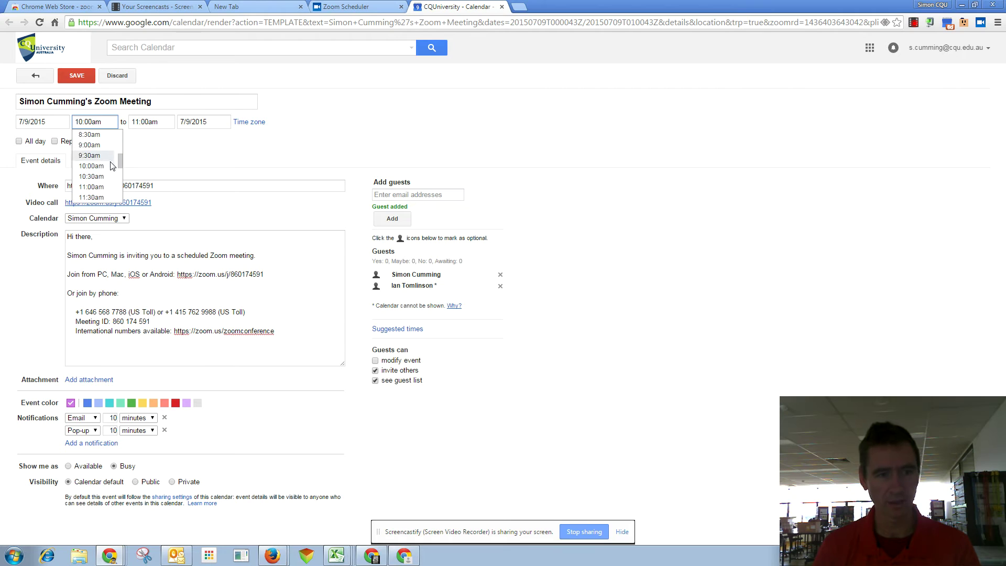
scroll(96, 183, "down", 2)
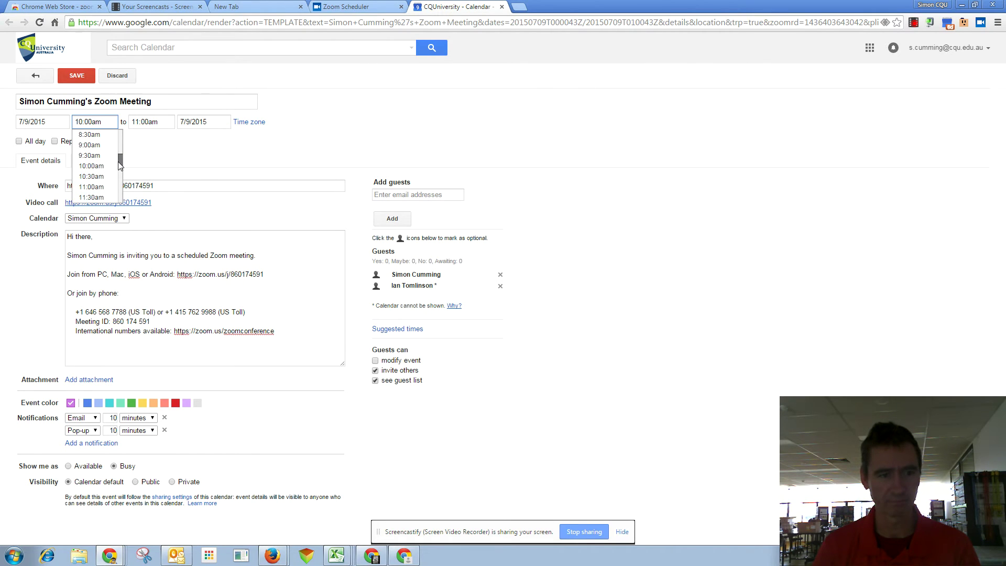
left_click(95, 177)
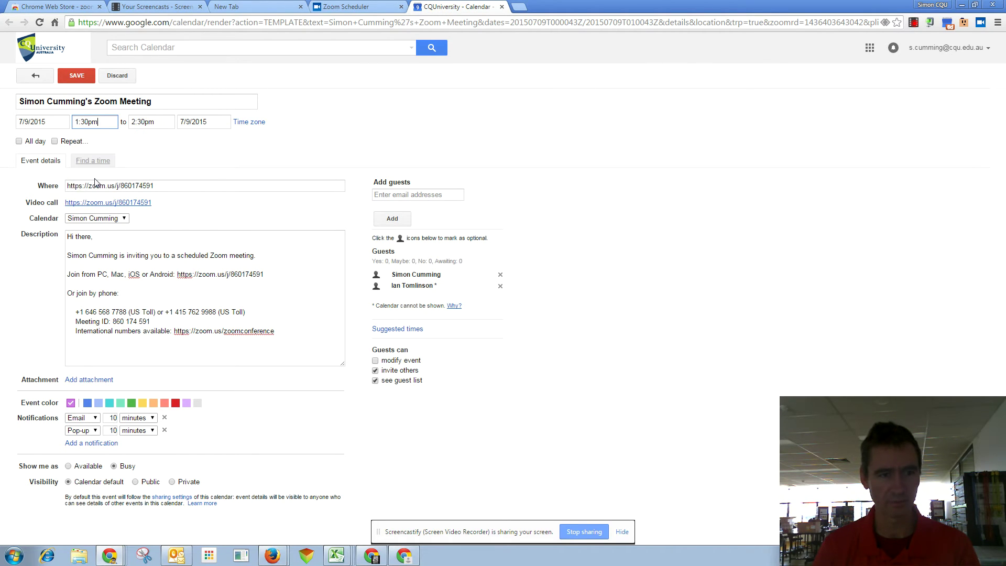
left_click(108, 122)
left_click(104, 177)
left_click(150, 125)
left_click(168, 134)
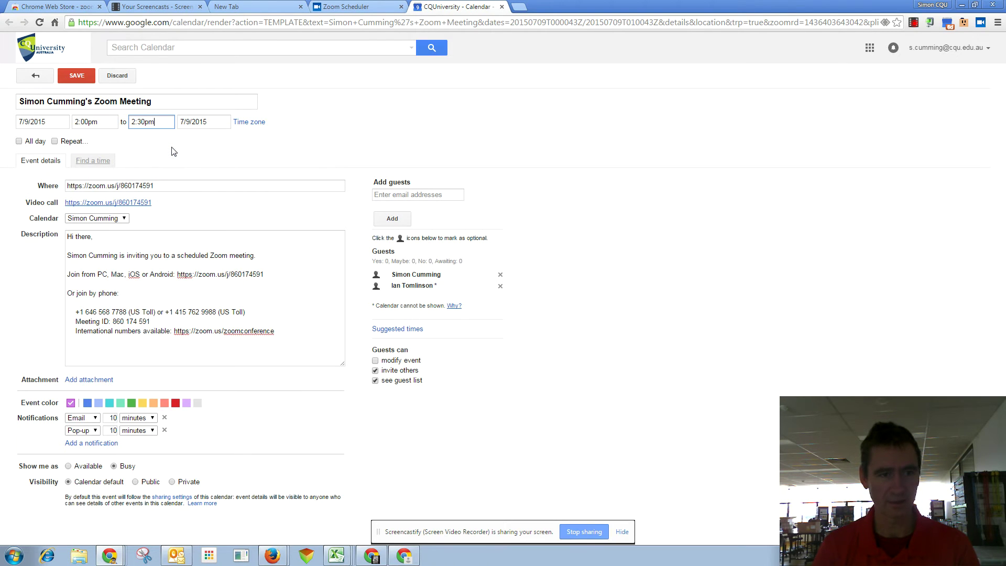
left_click(74, 83)
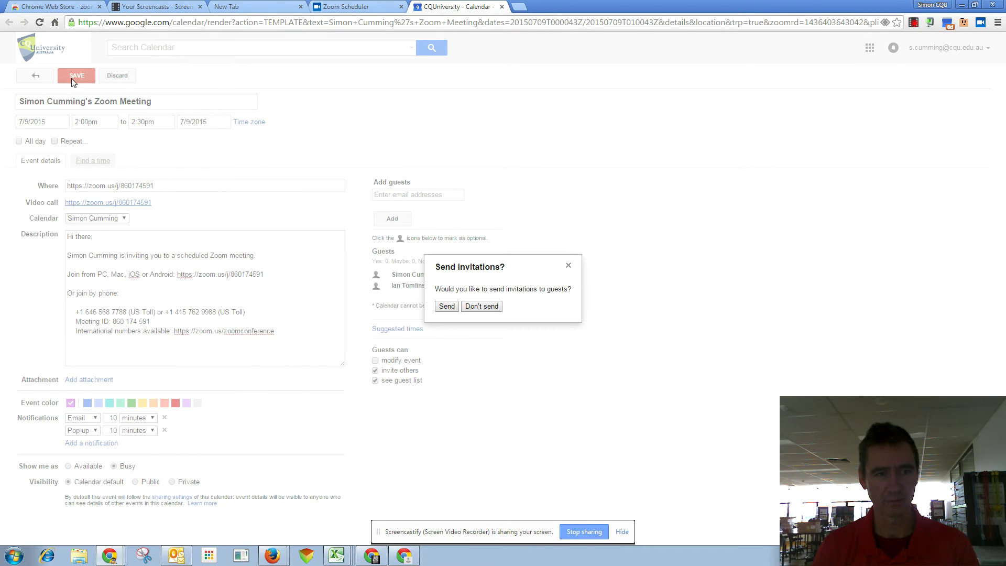
left_click(448, 309)
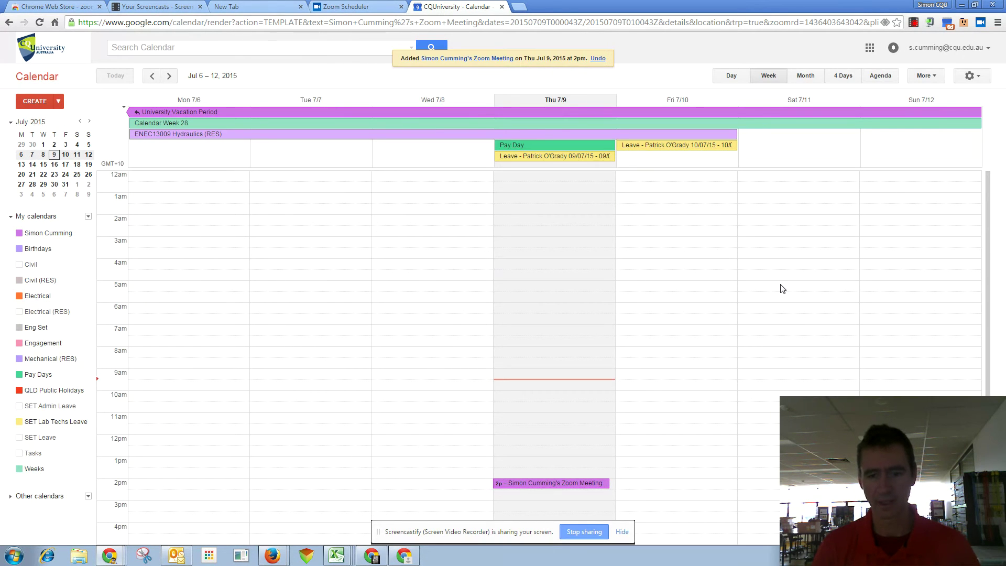
Start an instant meeting from the Zoom extension's meeting options.
scroll(766, 285, "down", 1)
scroll(766, 285, "down", 2)
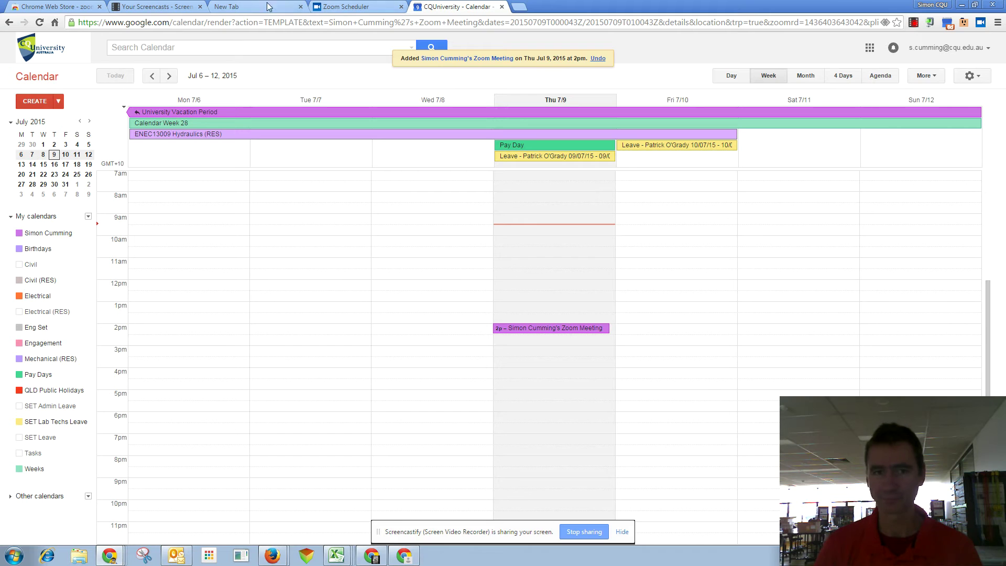
left_click(981, 22)
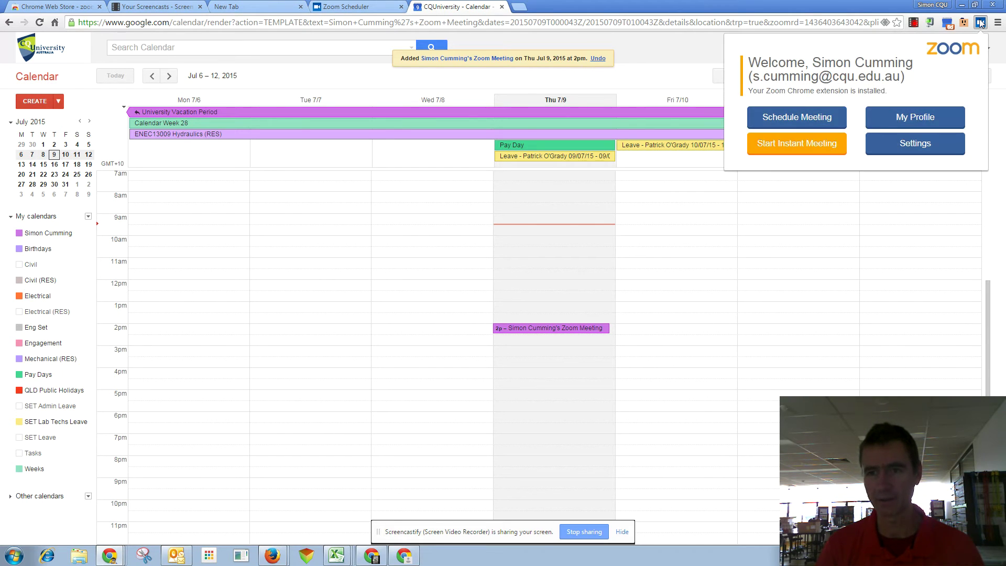
left_click(814, 139)
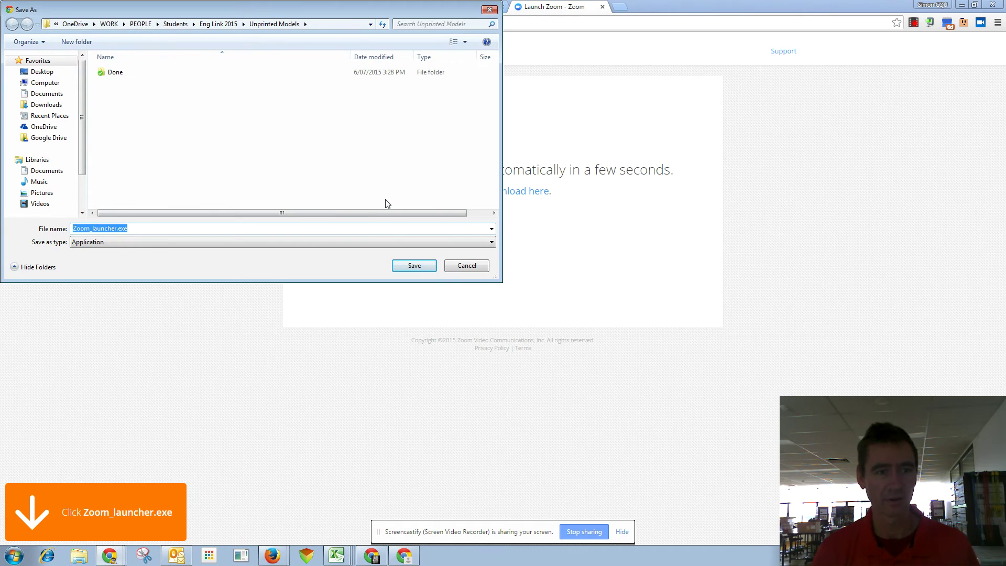
Save Zoom_launcher.exe to the Downloads folder and open it from the download bar.
left_click(46, 104)
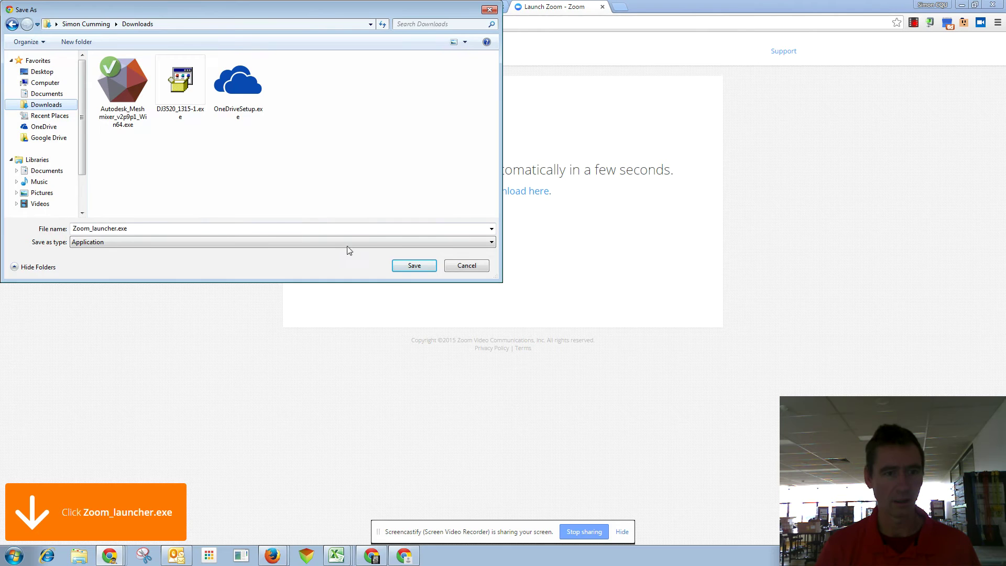
left_click(415, 266)
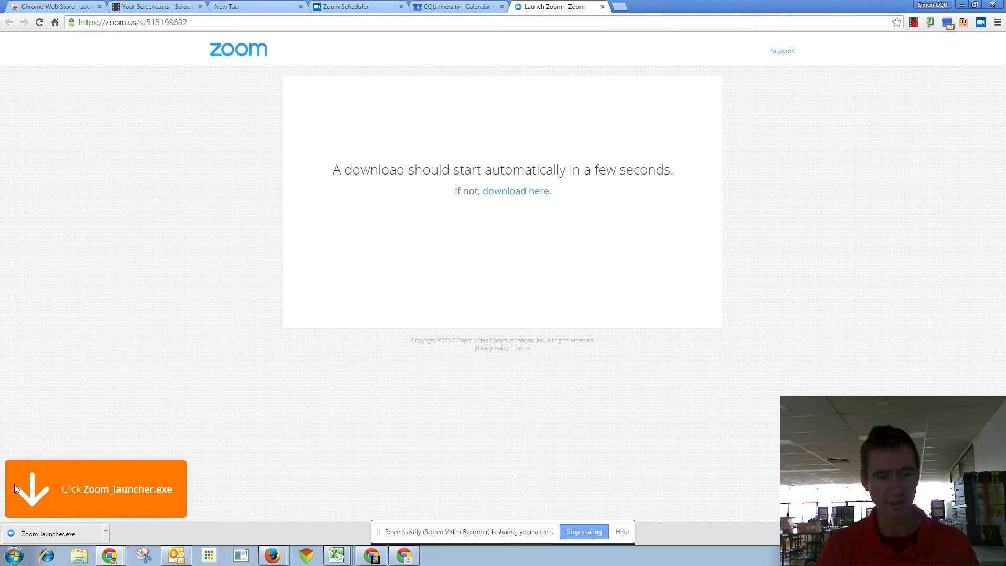
left_click(60, 538)
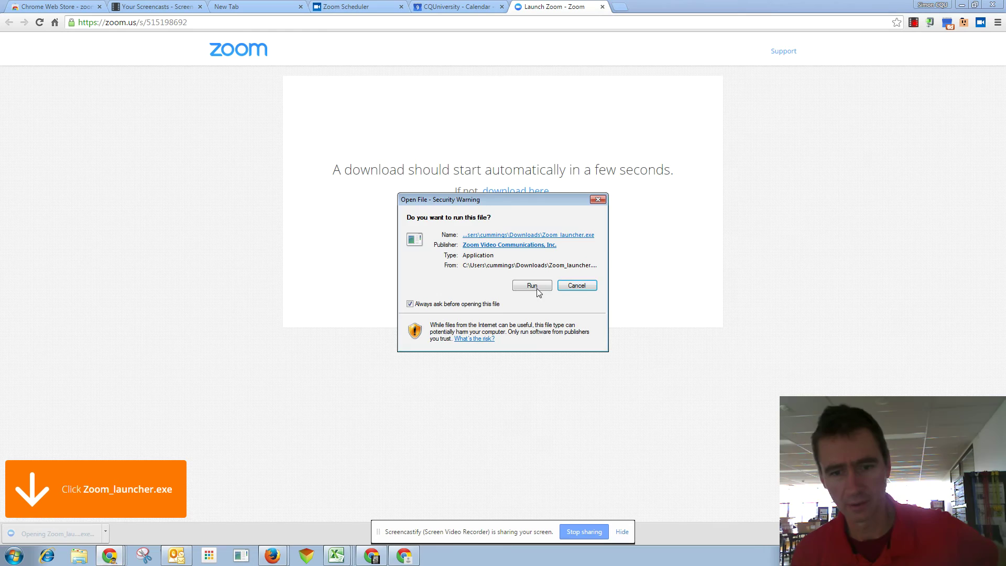
Allow Zoom_launcher.exe to run in the security warning.
left_click(526, 286)
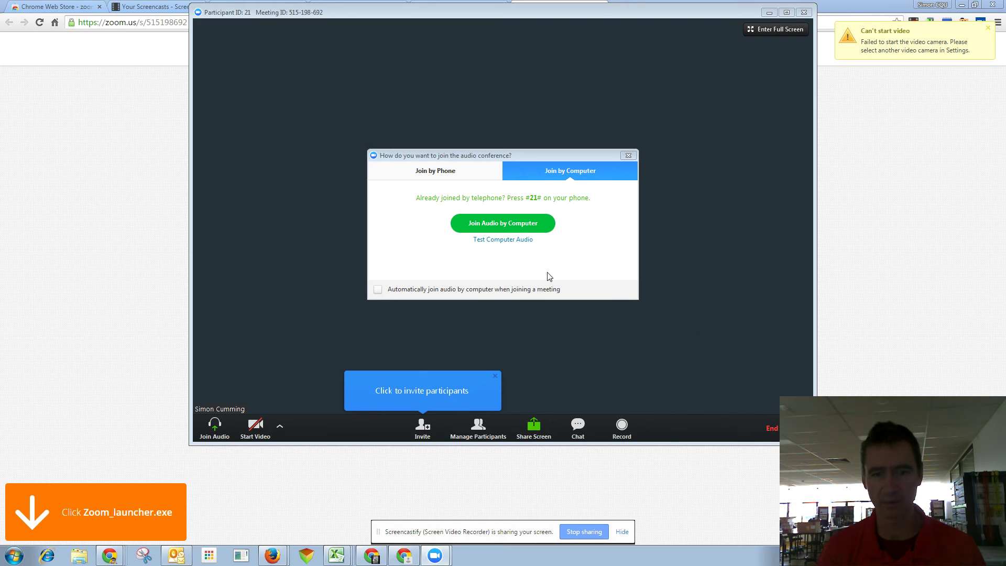
Test the computer speaker and microphone, lowering the speaker volume.
left_click(495, 240)
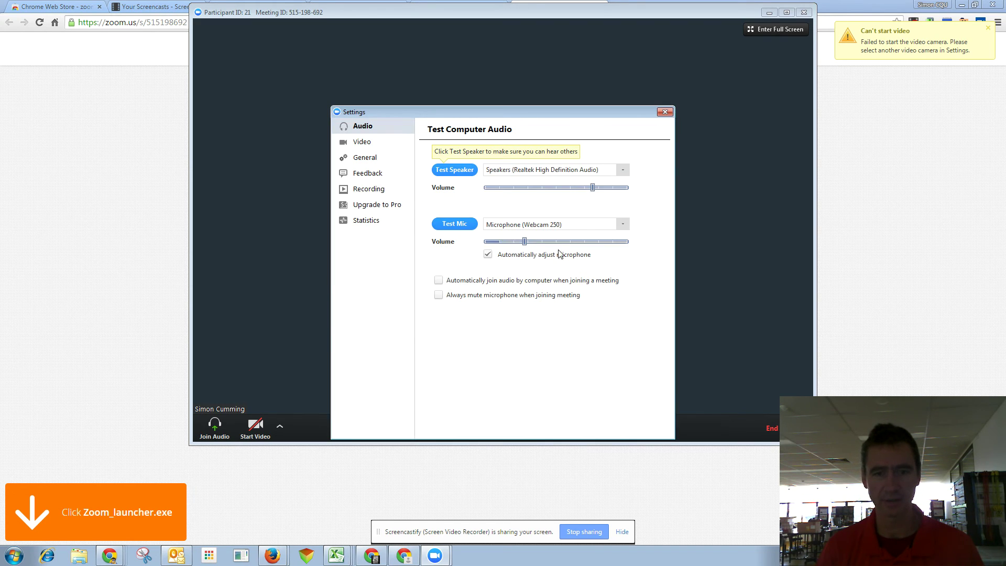
left_click(456, 173)
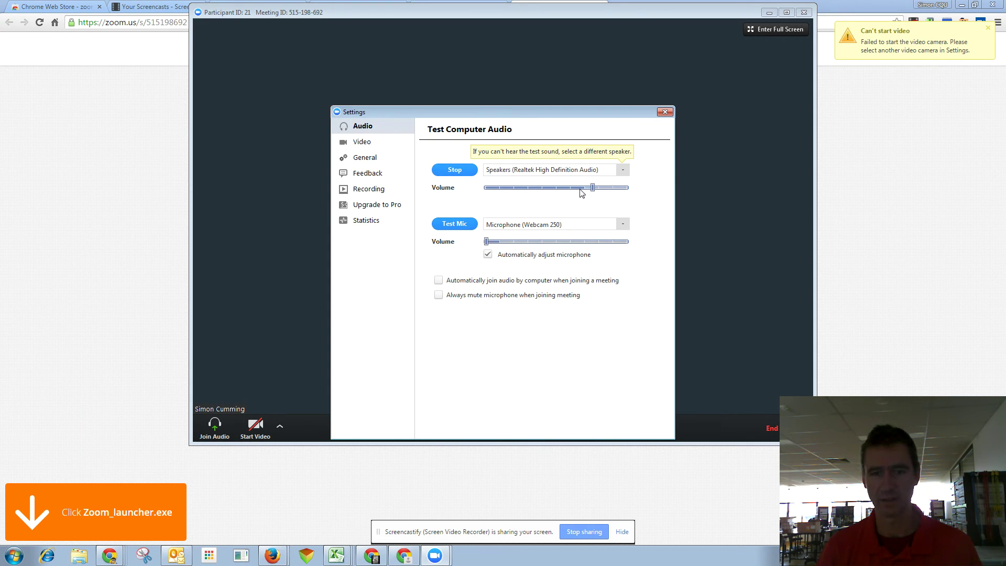
left_click_drag(573, 193, 553, 198)
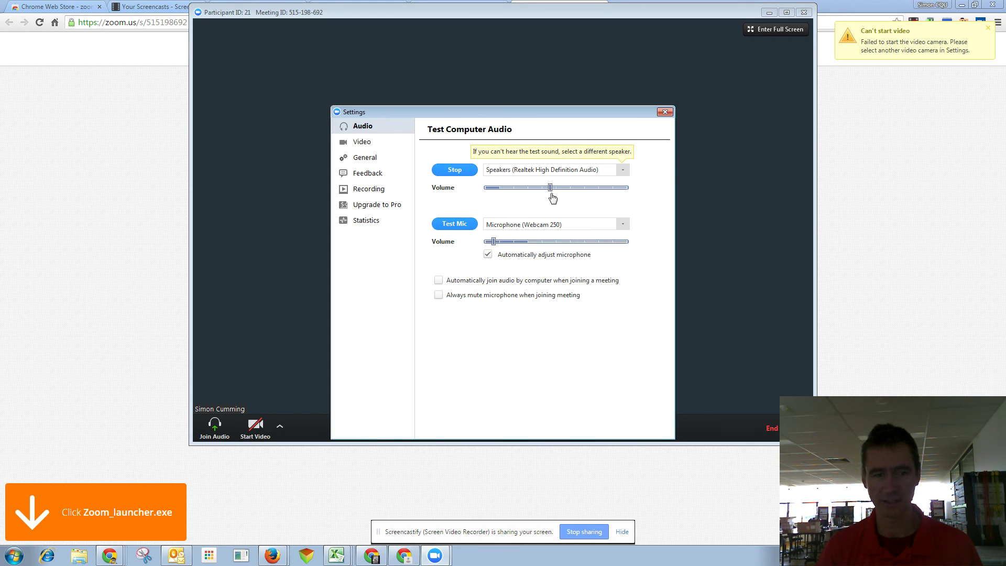
left_click(463, 229)
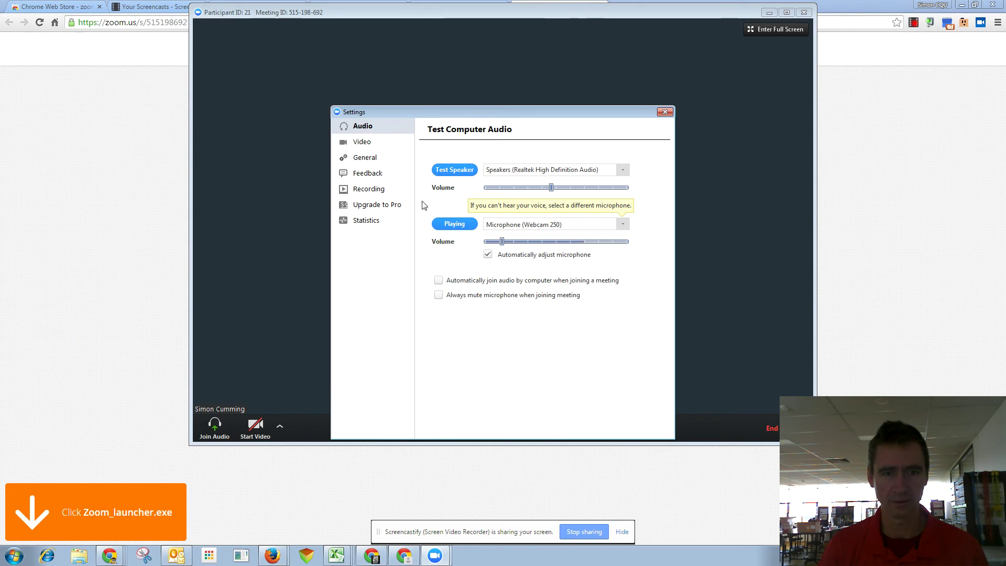
Check the video settings, then join the meeting audio using computer audio.
left_click(364, 144)
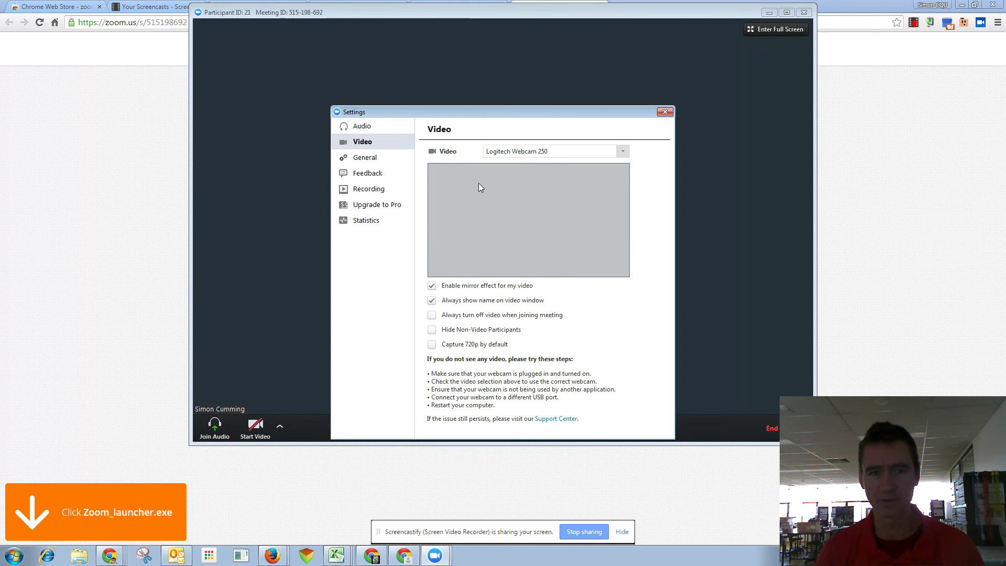
left_click(666, 113)
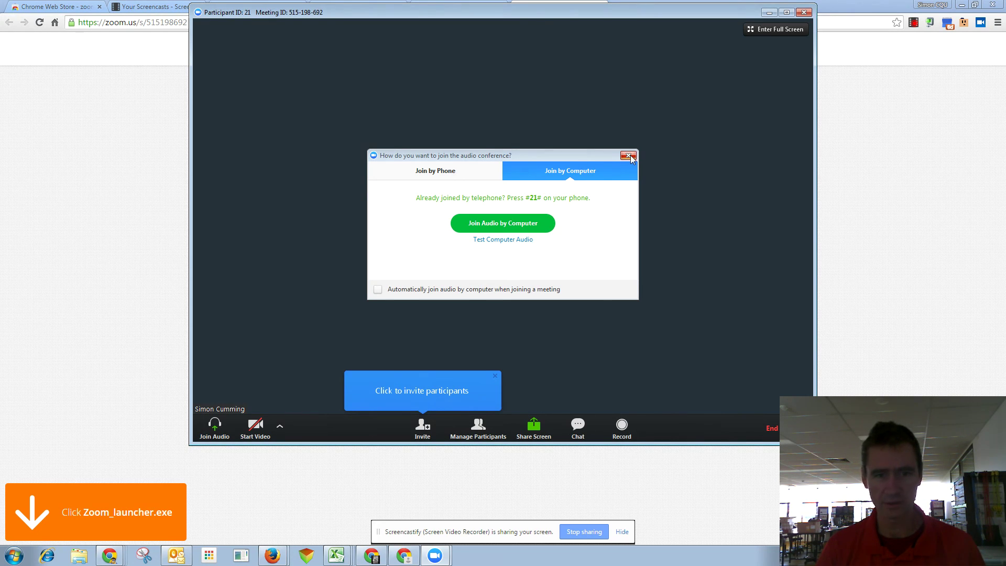
left_click(519, 229)
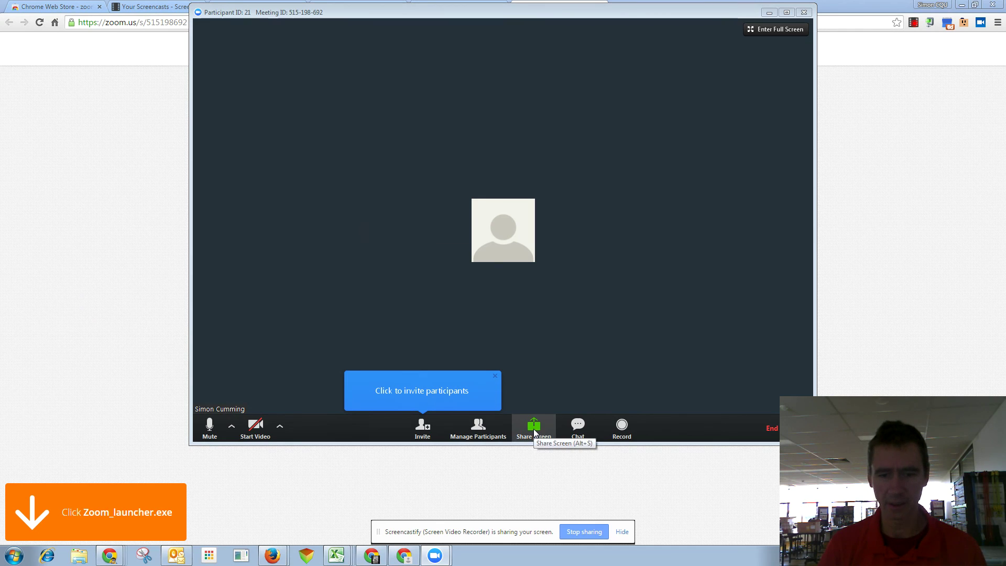
Try turning on the camera video and review the available camera choices.
left_click(257, 428)
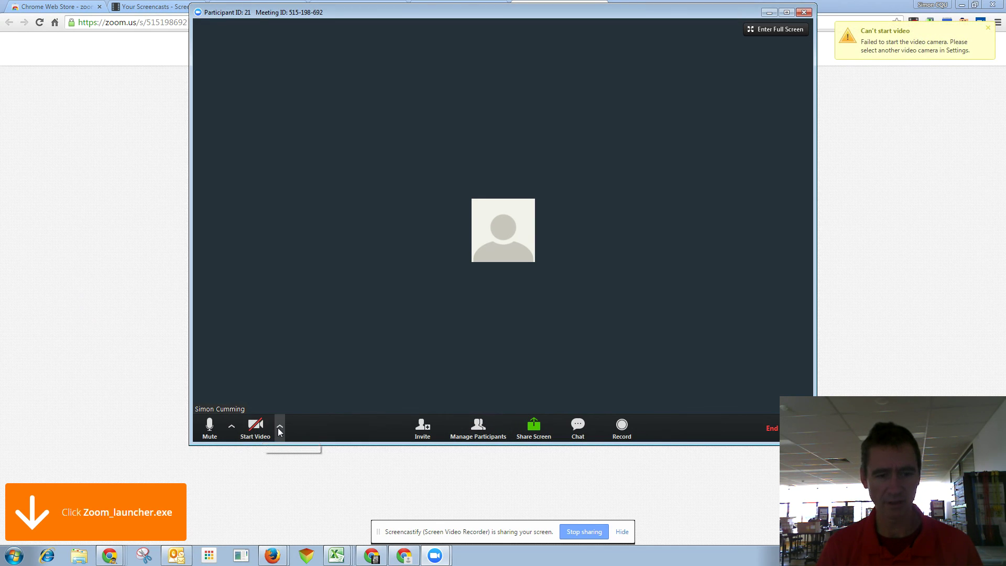
left_click(279, 427)
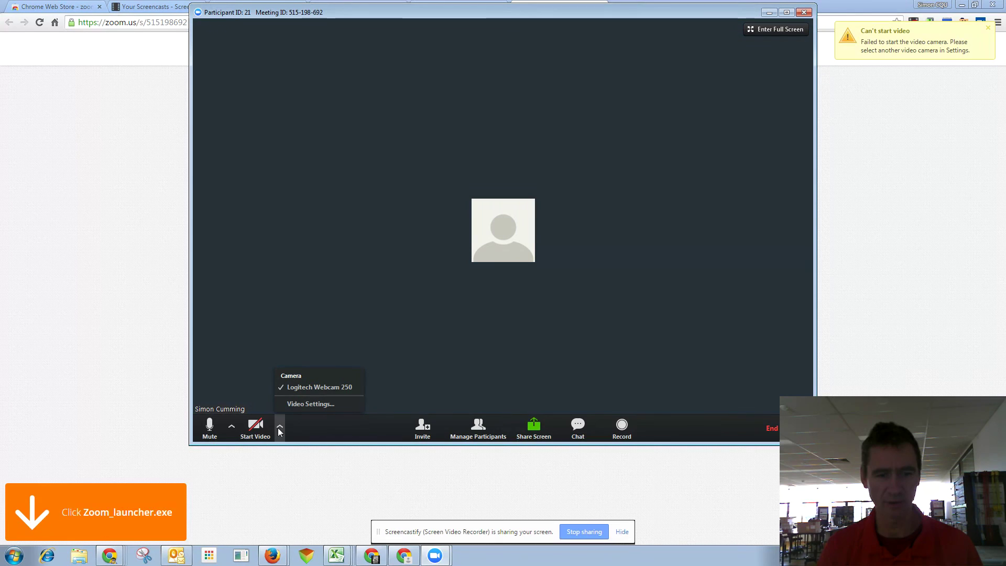
left_click(523, 332)
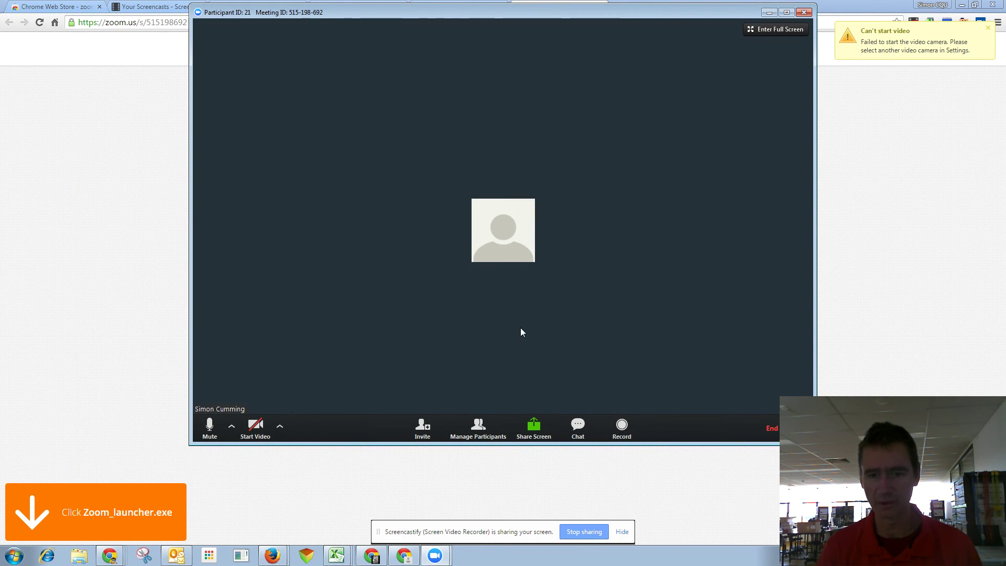
Look over the invite options, then bring up the screen-share picker.
left_click(432, 435)
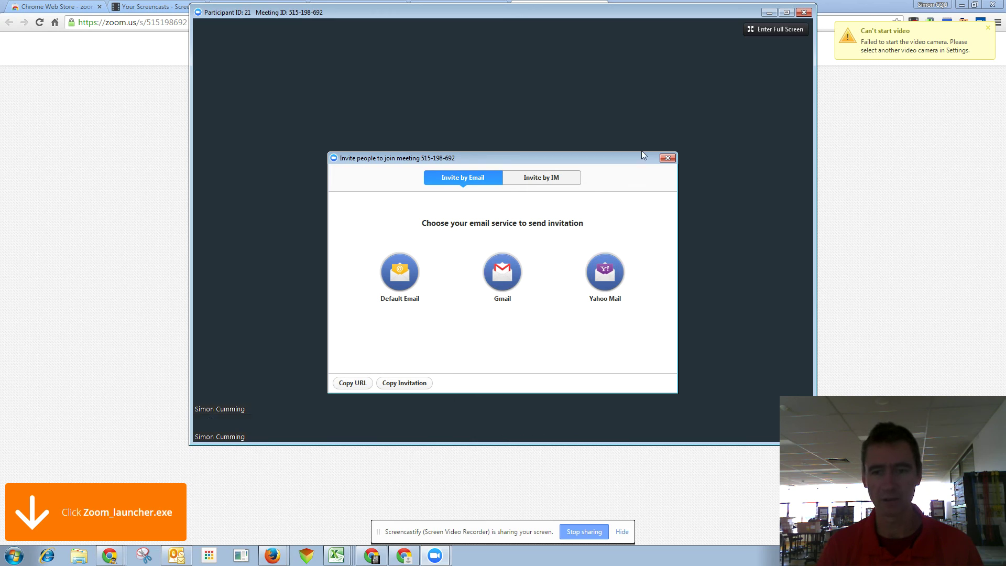
left_click(668, 157)
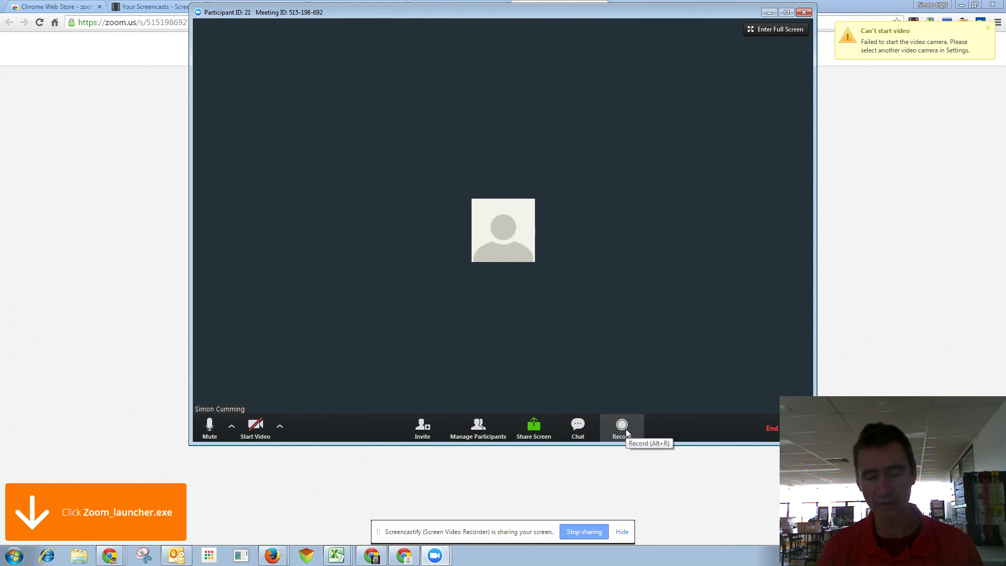
left_click(530, 435)
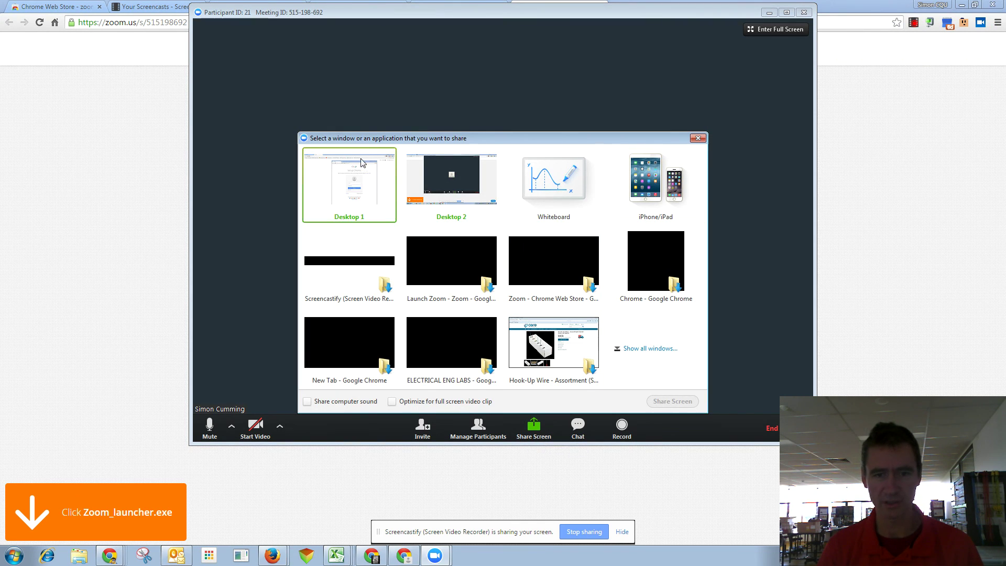
Share Desktop 2 with the meeting, pause the share, then stop sharing.
left_click(452, 181)
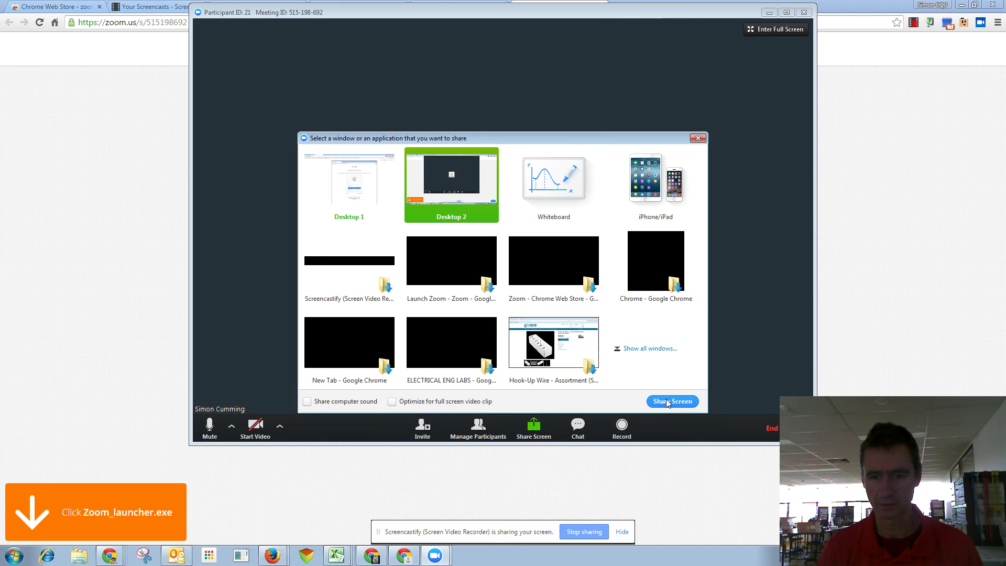
left_click(669, 402)
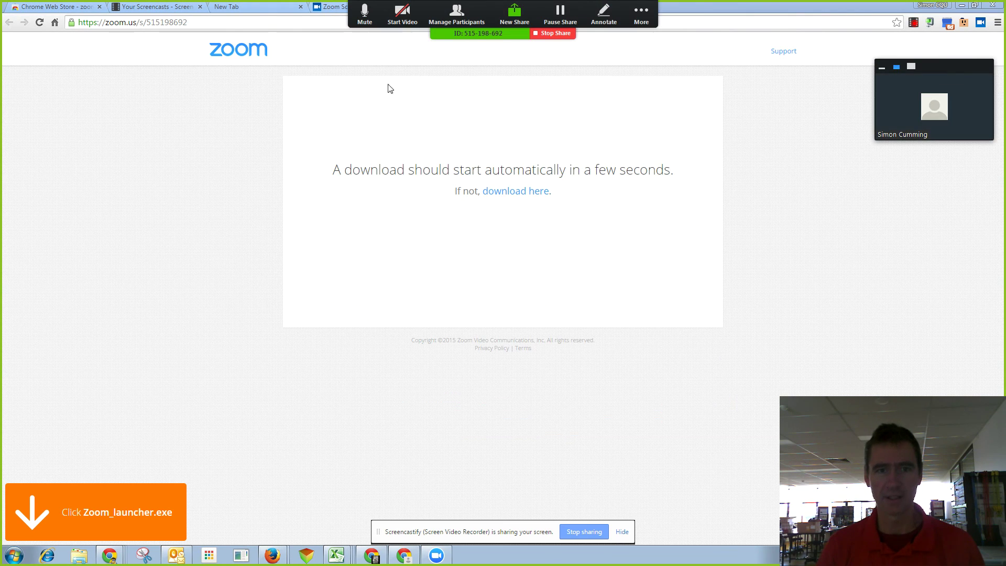
left_click(641, 15)
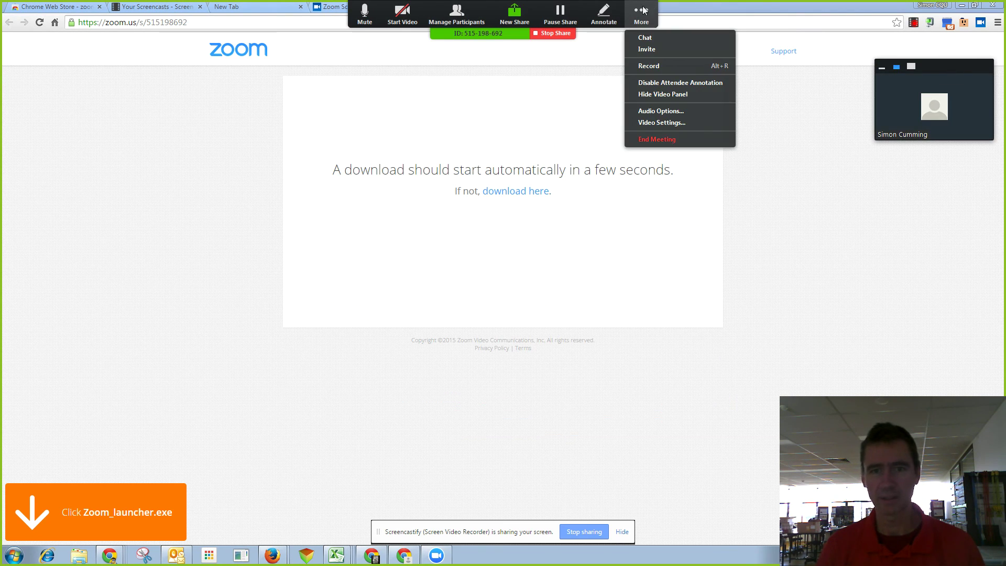
left_click(584, 47)
left_click(558, 16)
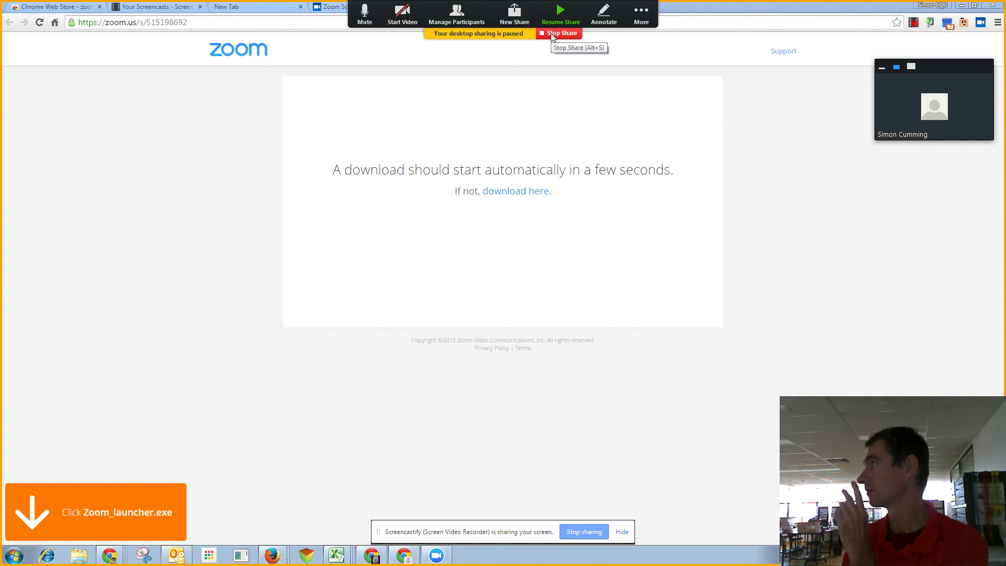
left_click(552, 35)
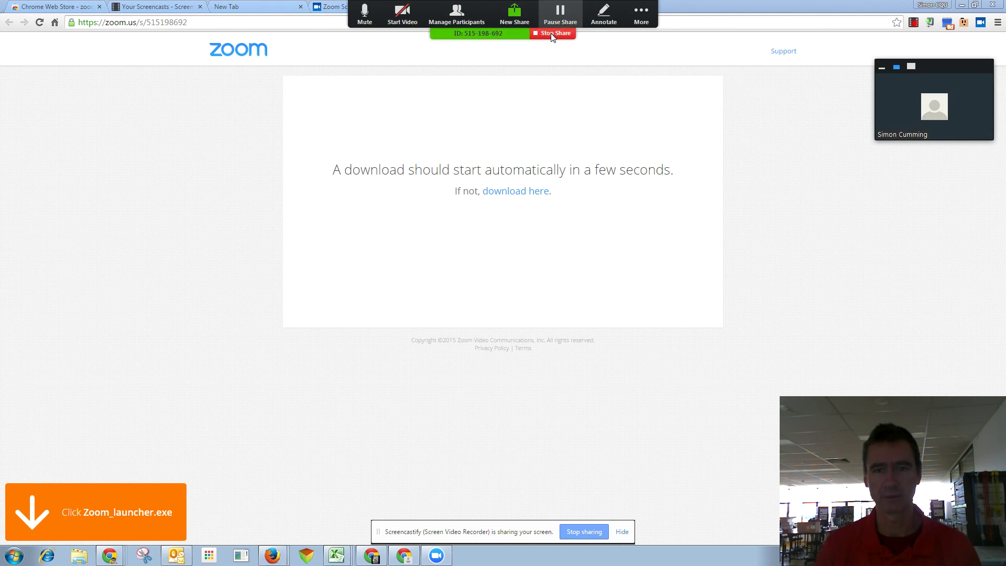